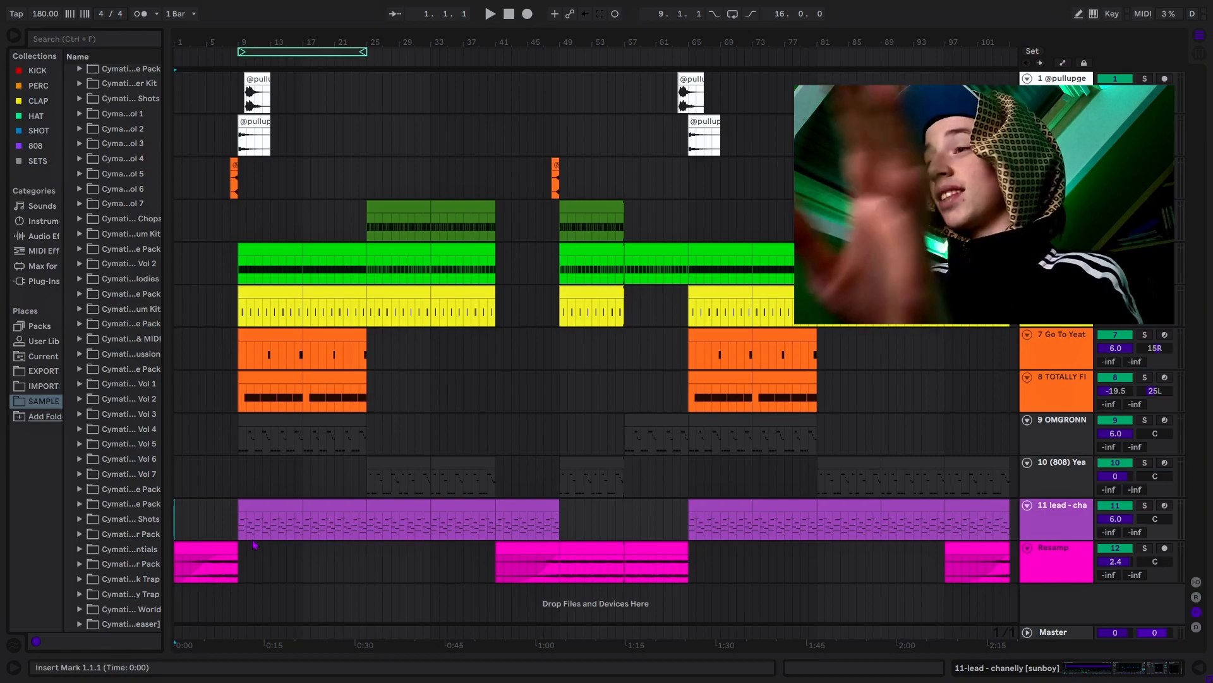
Open the lead track's clip at bar 9, viewing its instrument chain and MIDI notes.
{"action": "left_click", "coordinate": [281, 502]}
{"action": "left_click", "coordinate": [280, 503]}
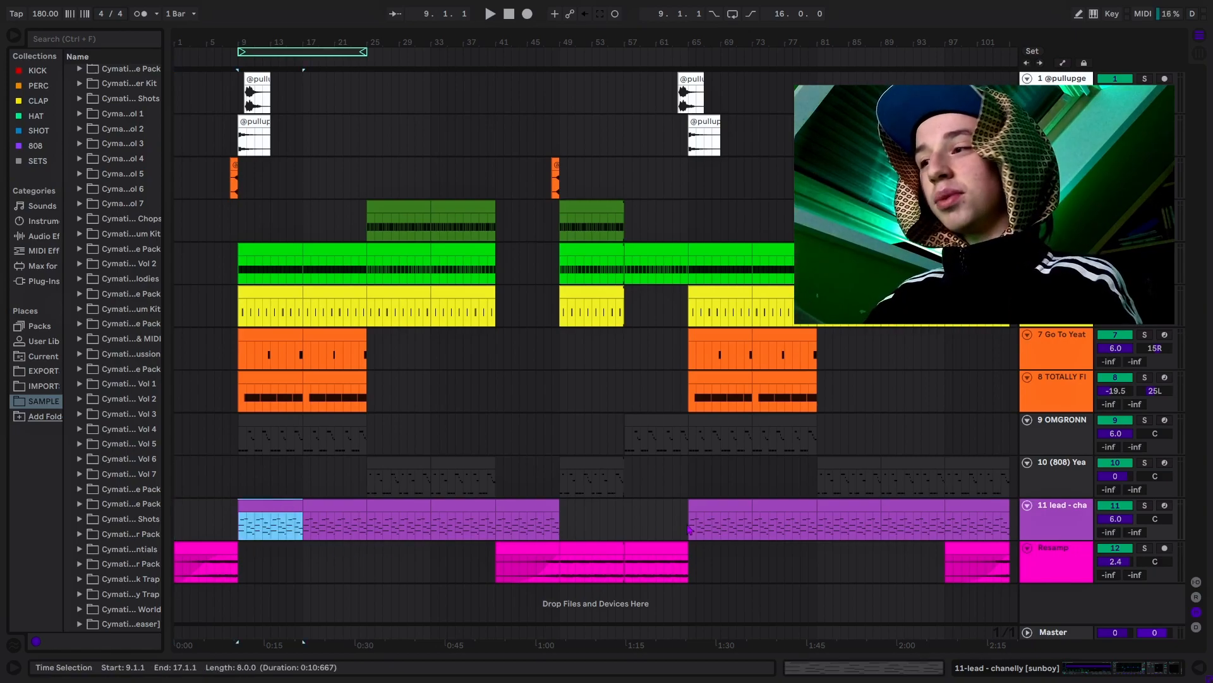
{"action": "double_click", "coordinate": [1046, 524]}
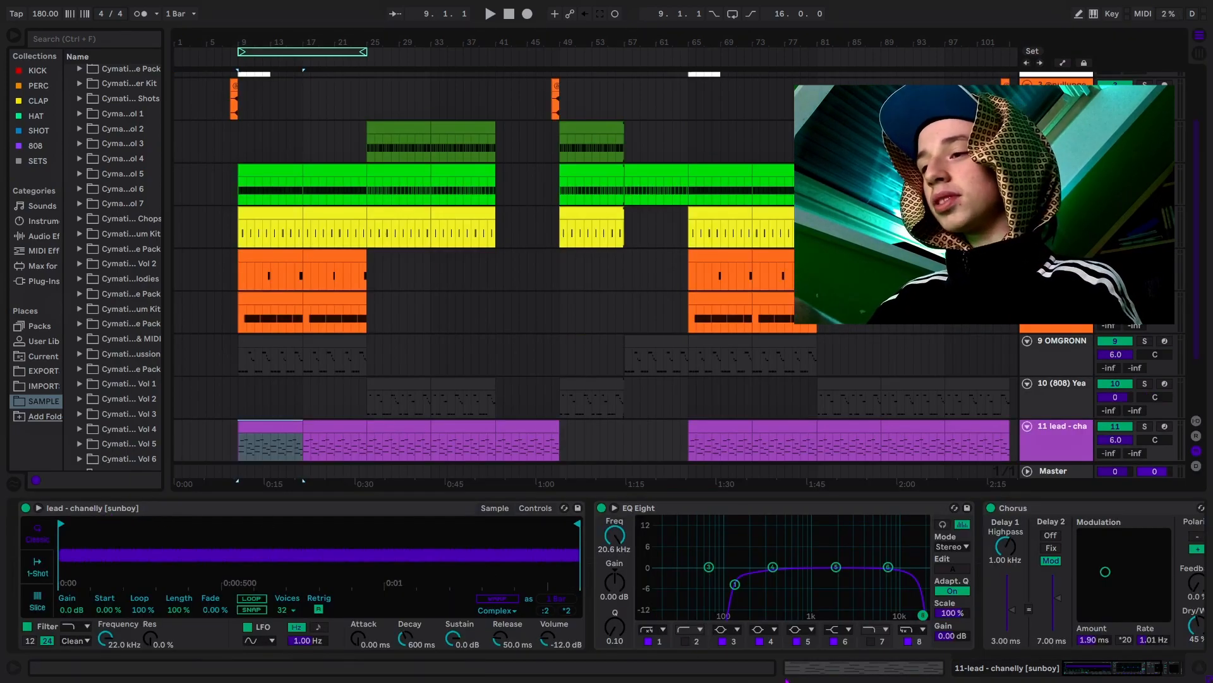
{"action": "left_click", "coordinate": [820, 669]}
{"action": "key", "text": "space"}
{"action": "scroll", "coordinate": [278, 582], "scroll_direction": "down", "scroll_amount": 2}
{"action": "scroll", "coordinate": [278, 581], "scroll_direction": "down", "scroll_amount": 2}
Draw a stacked C#1, E1 and G#1 chord at the start of the lead clip, ending at 1.3.3.
{"action": "double_click", "coordinate": [237, 531]}
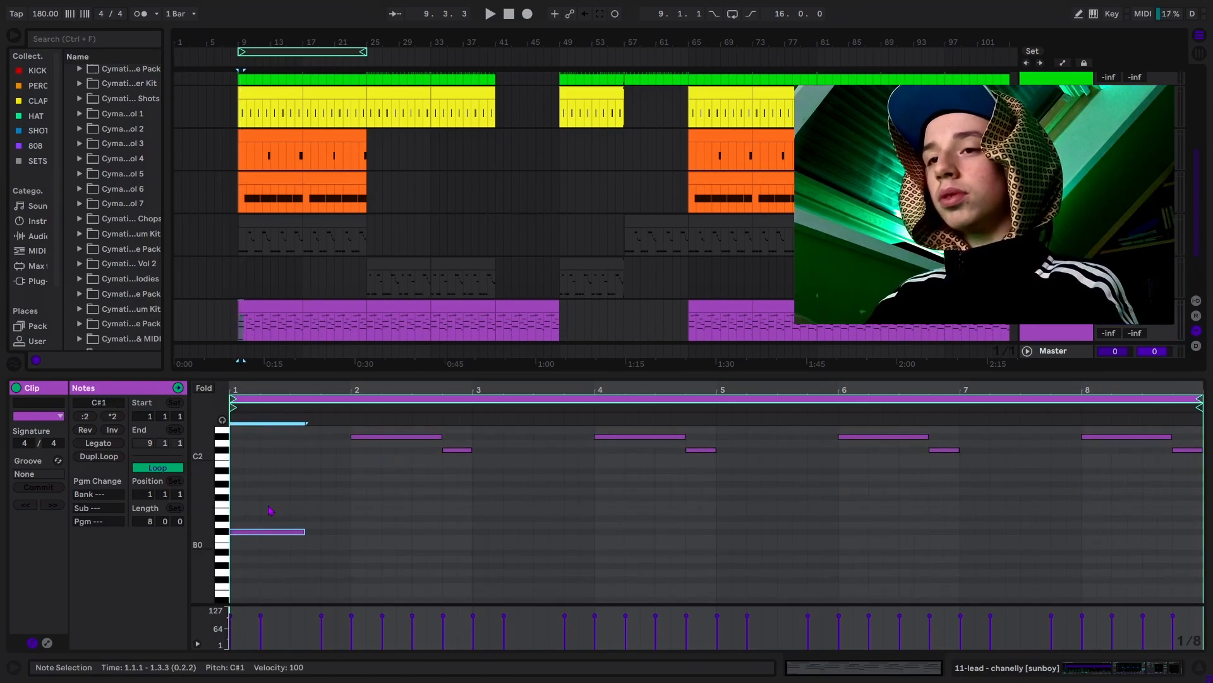
{"action": "double_click", "coordinate": [239, 483]}
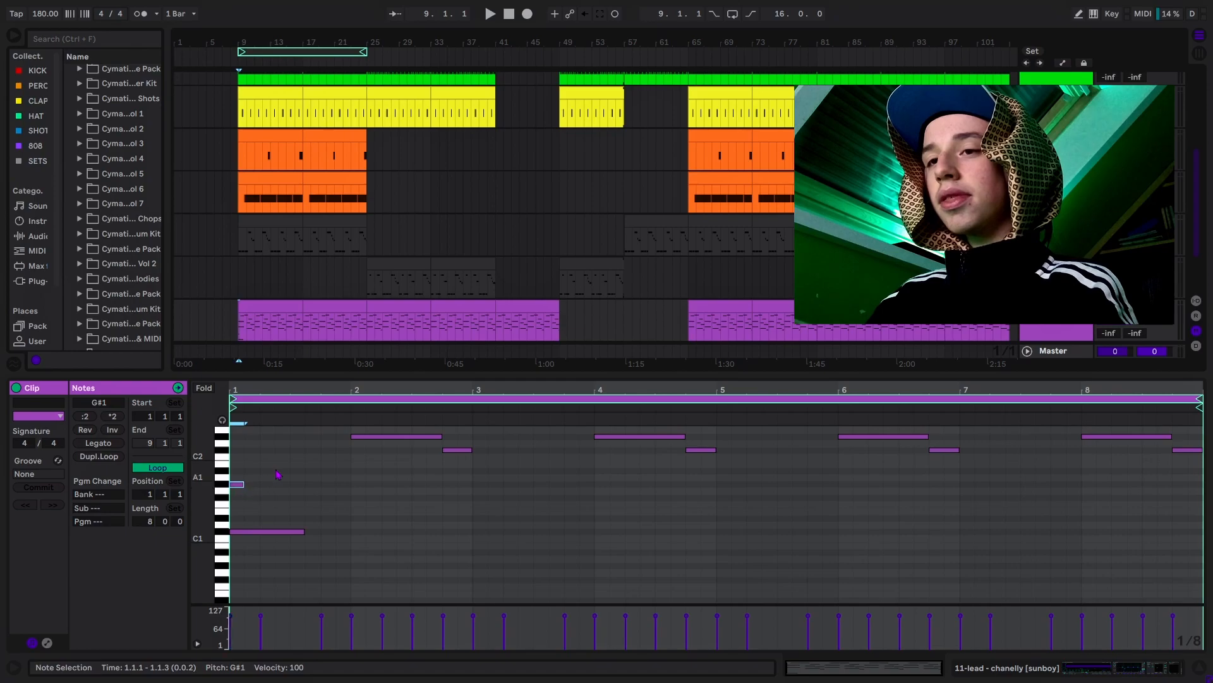
{"action": "double_click", "coordinate": [258, 511]}
{"action": "left_click_drag", "start_coordinate": [258, 514], "coordinate": [304, 514]}
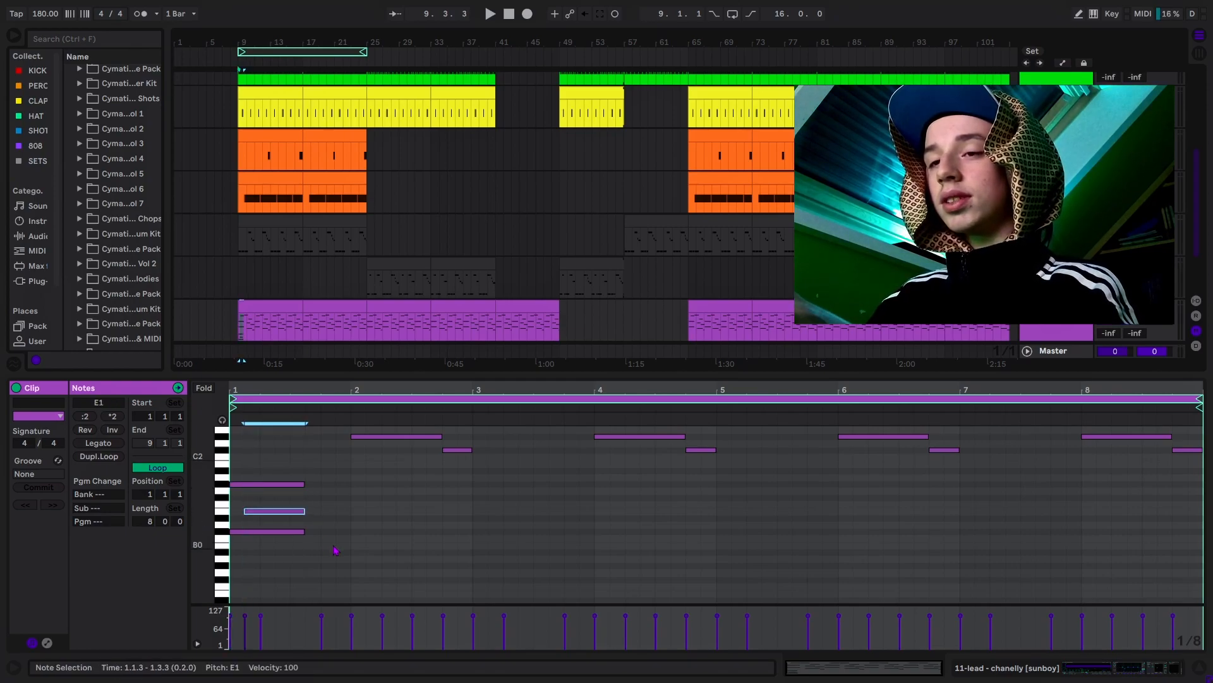
{"action": "key", "text": "Left"}
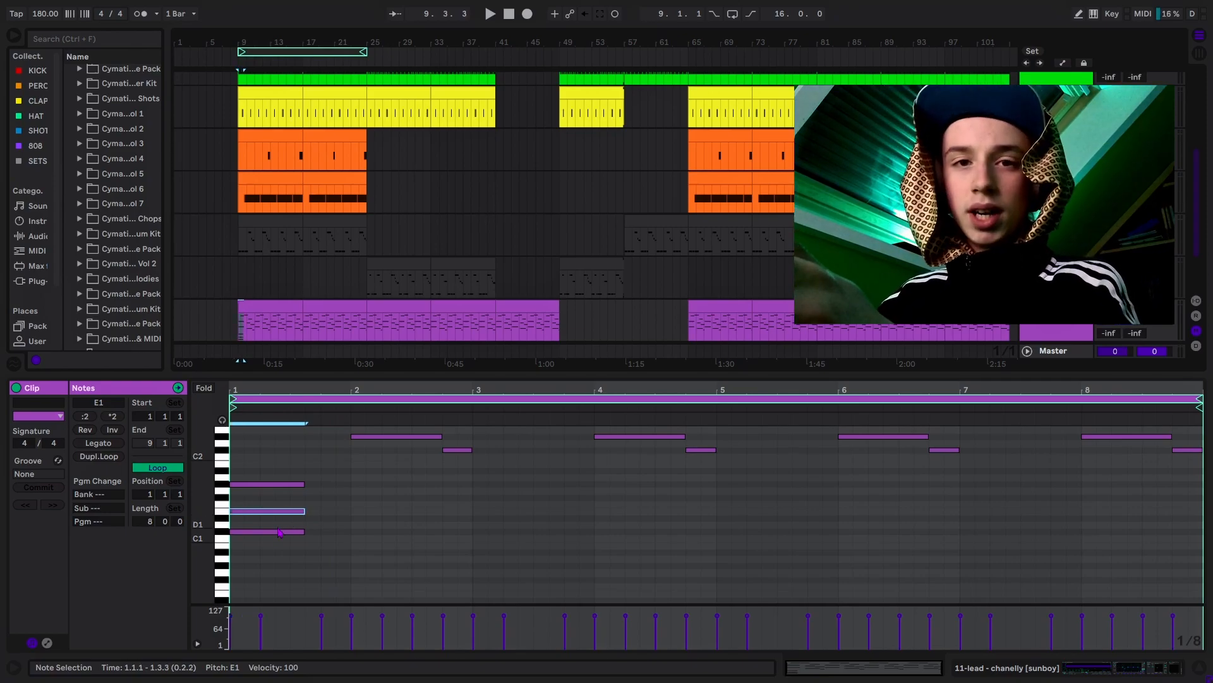
Move the chord's E note to start at 1.2.1 and raise it an octave to E2.
{"action": "key", "text": "Right"}
{"action": "key", "text": "Right"}
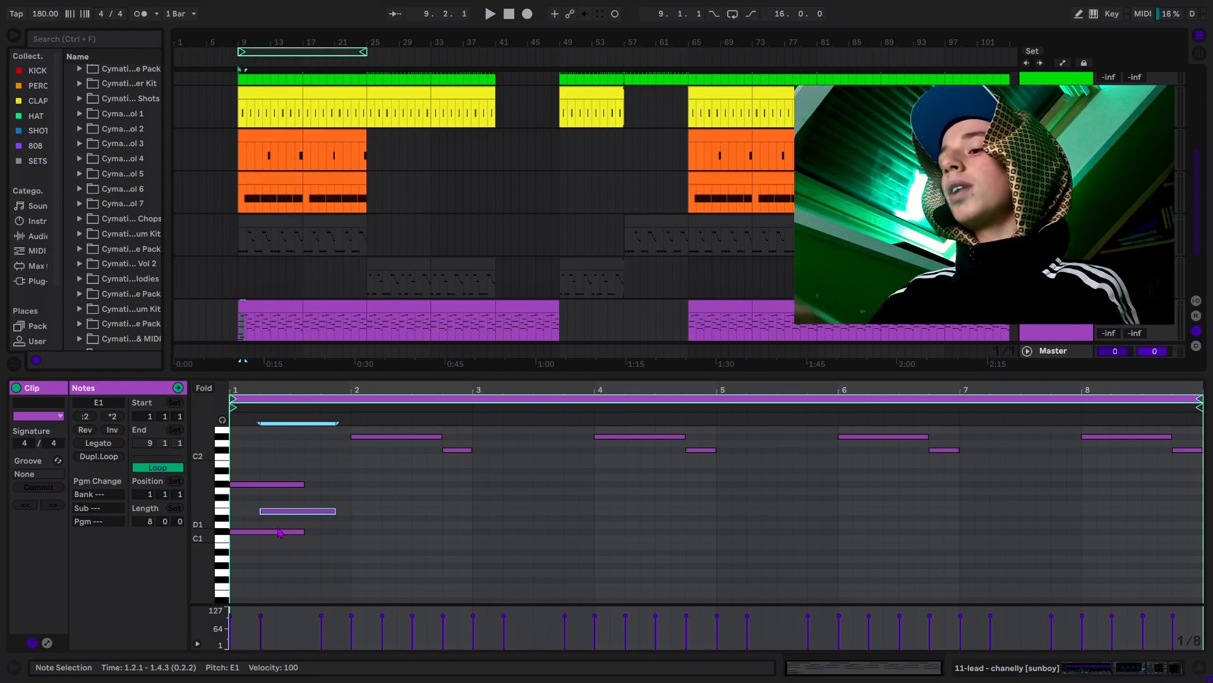
{"action": "key", "text": "shift+Up"}
{"action": "scroll", "coordinate": [373, 547], "scroll_direction": "up", "scroll_amount": 2}
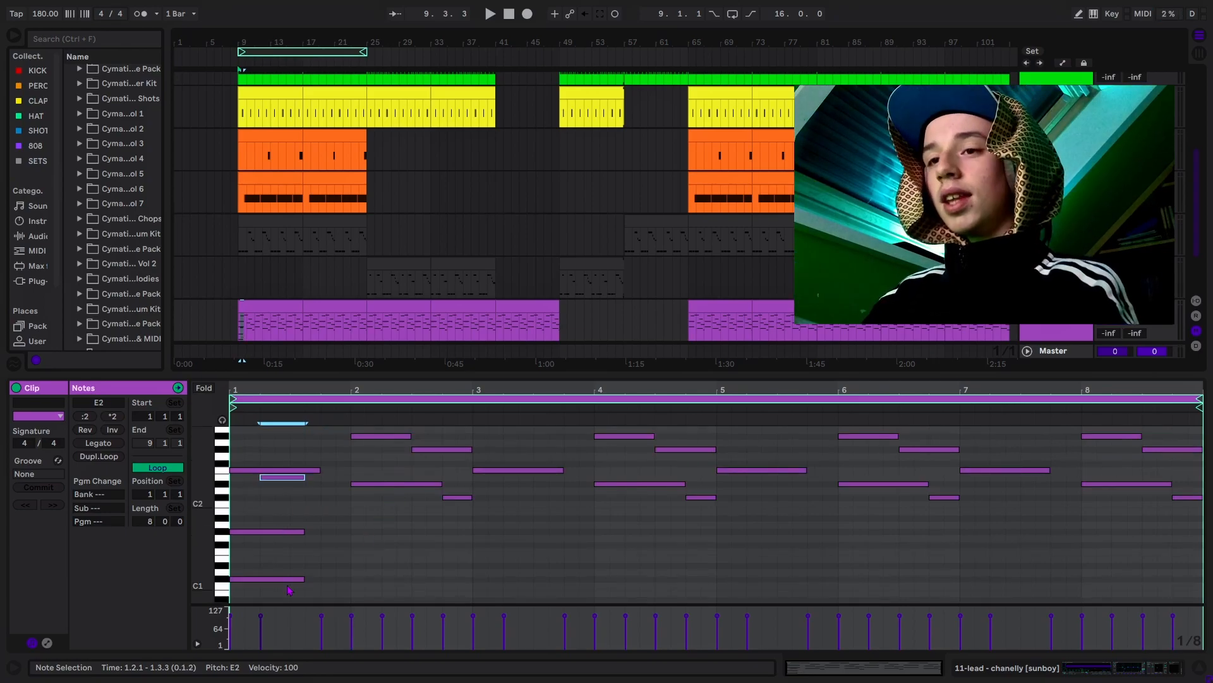
Duplicate the three chord notes directly after the originals and move the copy's lowest note down.
{"action": "left_click_drag", "start_coordinate": [270, 602], "coordinate": [268, 484]}
{"action": "key", "text": "ctrl+d"}
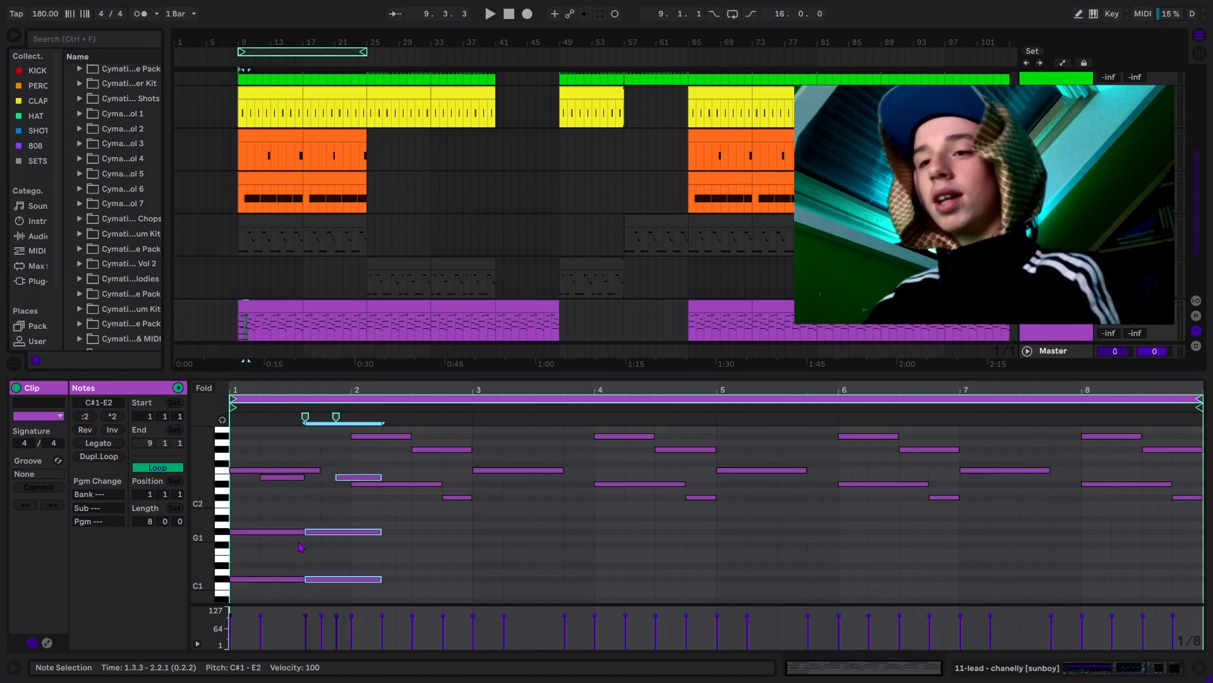
{"action": "left_click_drag", "start_coordinate": [345, 579], "coordinate": [345, 592]}
Delete the example chord notes below the lead melody and play the melody.
{"action": "left_click_drag", "start_coordinate": [248, 480], "coordinate": [341, 625]}
{"action": "key", "text": "Delete"}
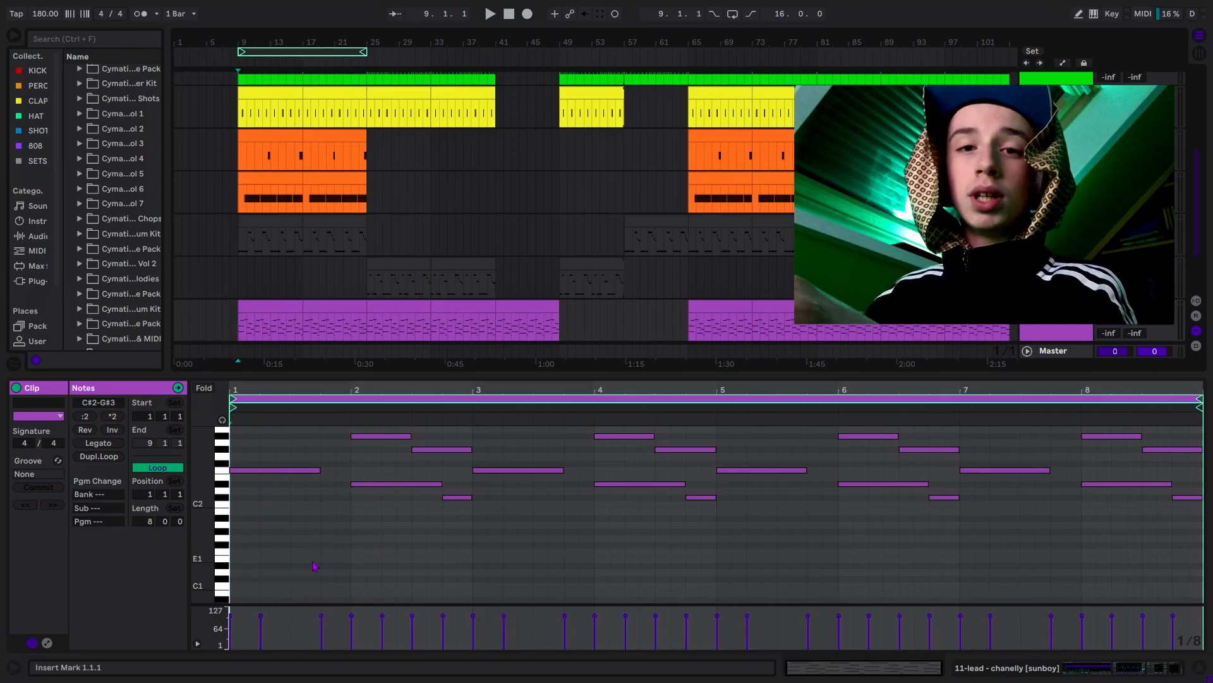
{"action": "scroll", "coordinate": [380, 524], "scroll_direction": "up", "scroll_amount": 3}
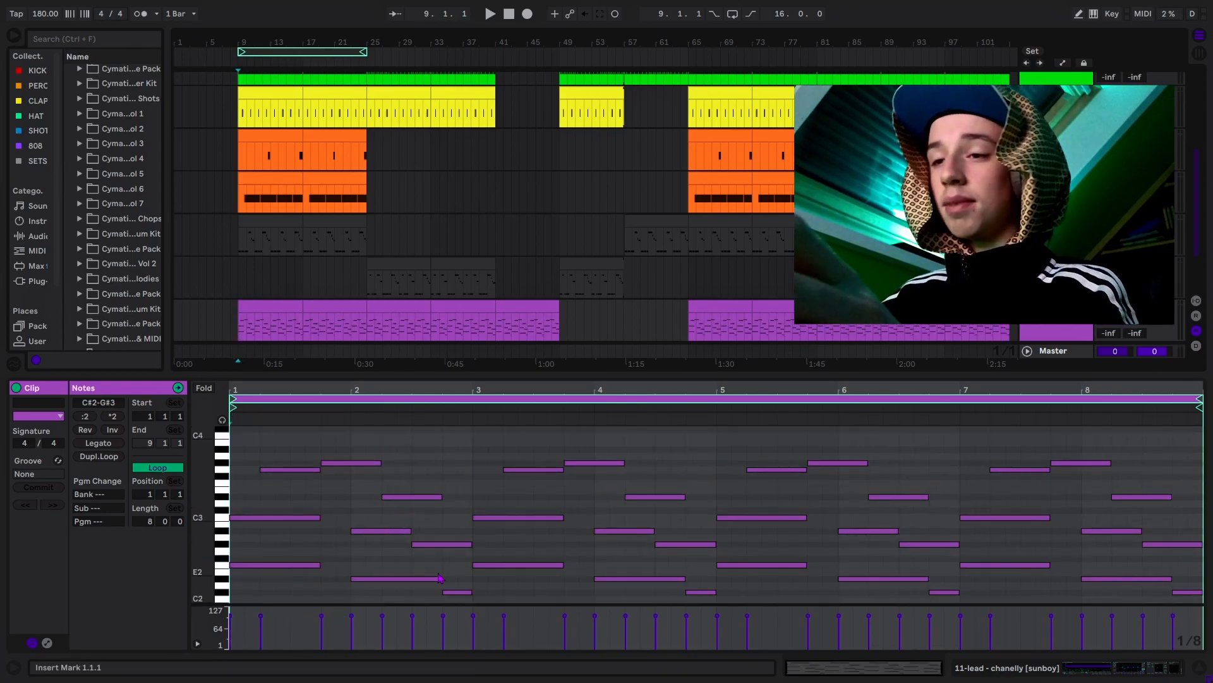
{"action": "key", "text": "space"}
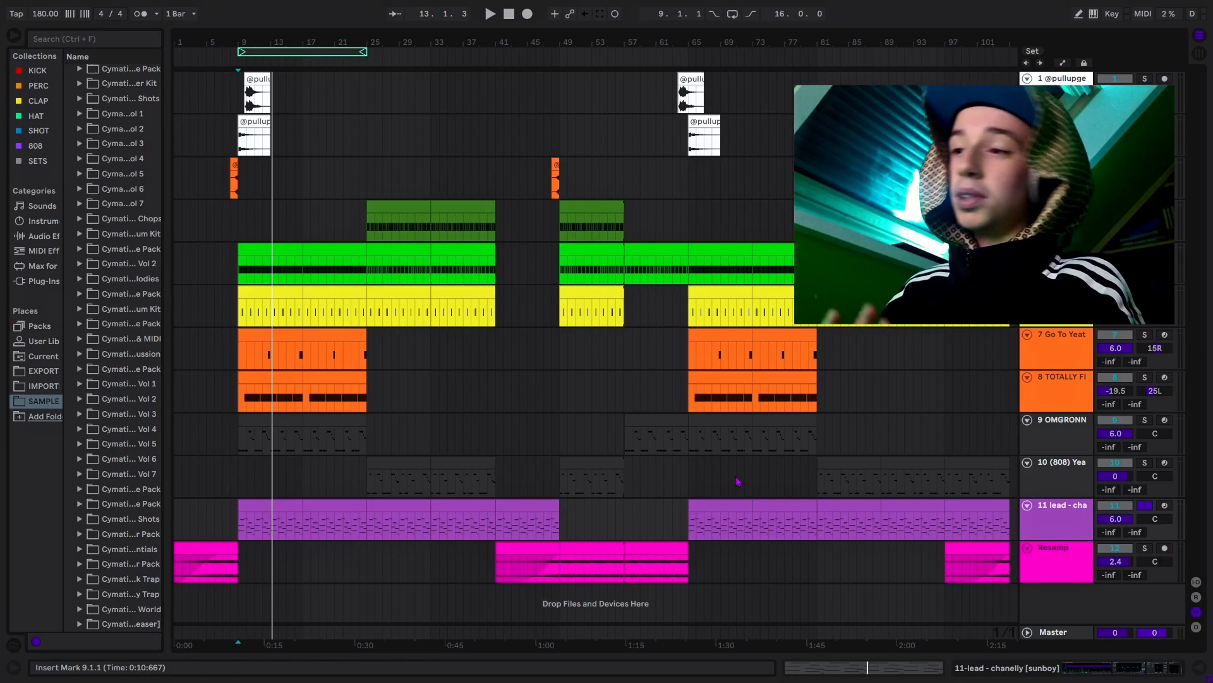
Play the Resamp clip at bar 49 and inspect its sample waveform and warp settings.
{"action": "left_click", "coordinate": [585, 561]}
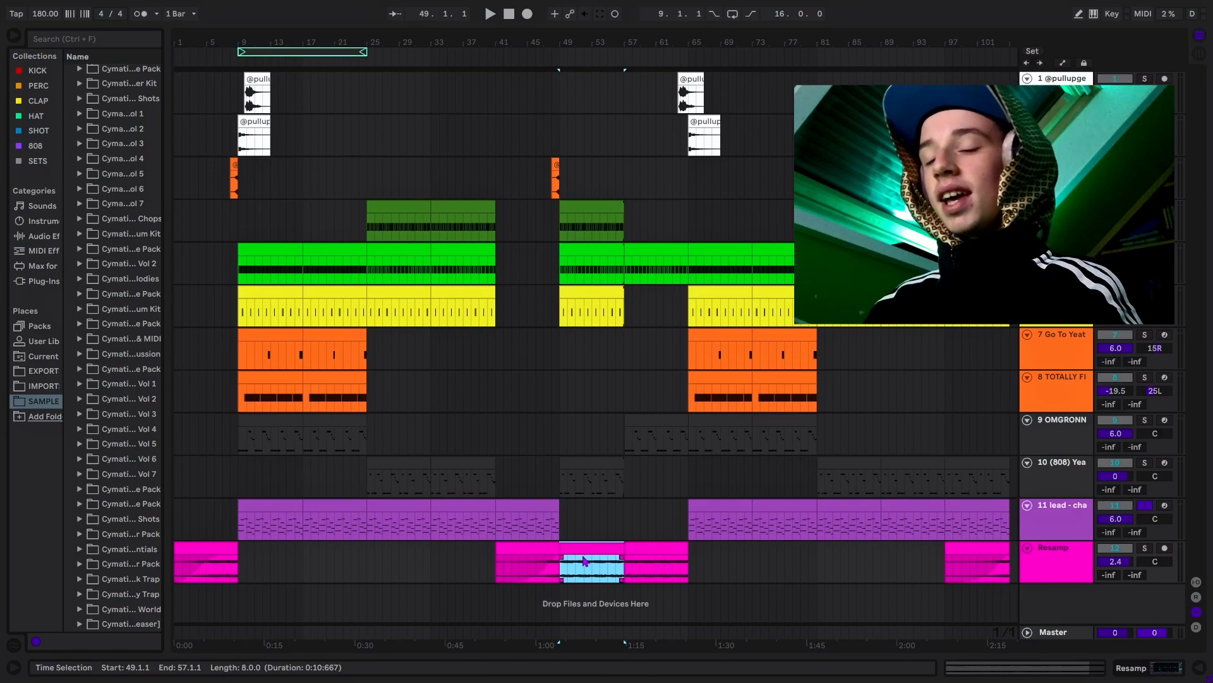
{"action": "key", "text": "space"}
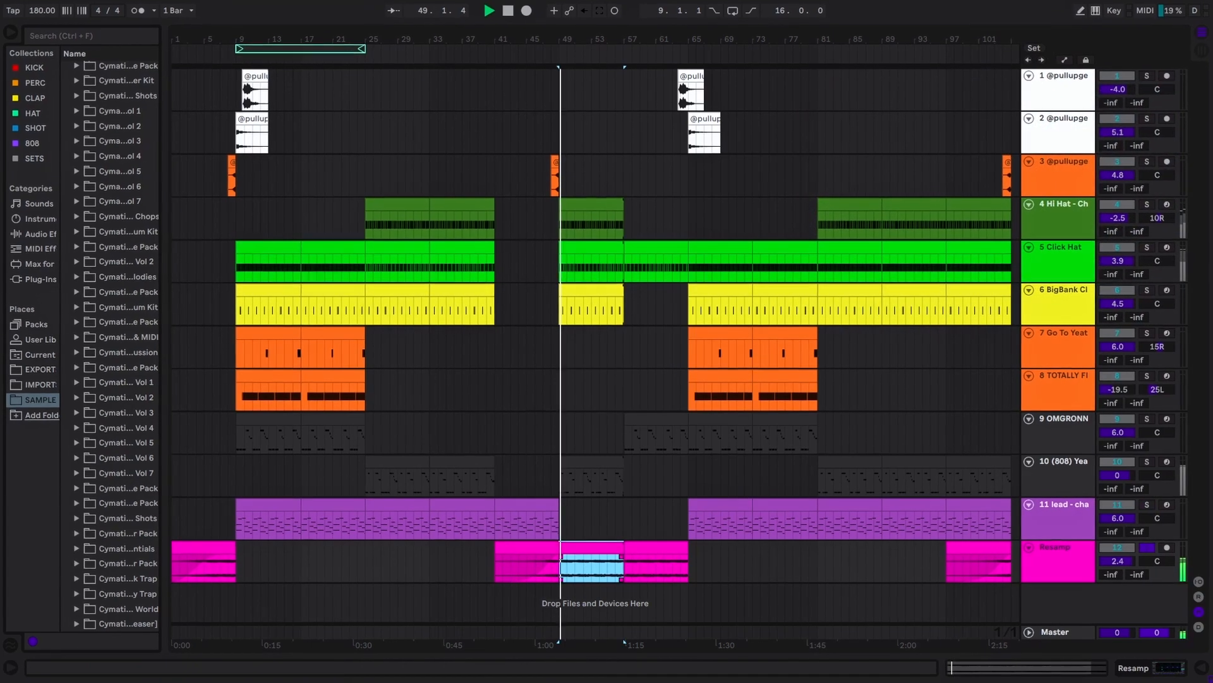
{"action": "left_click", "coordinate": [968, 674]}
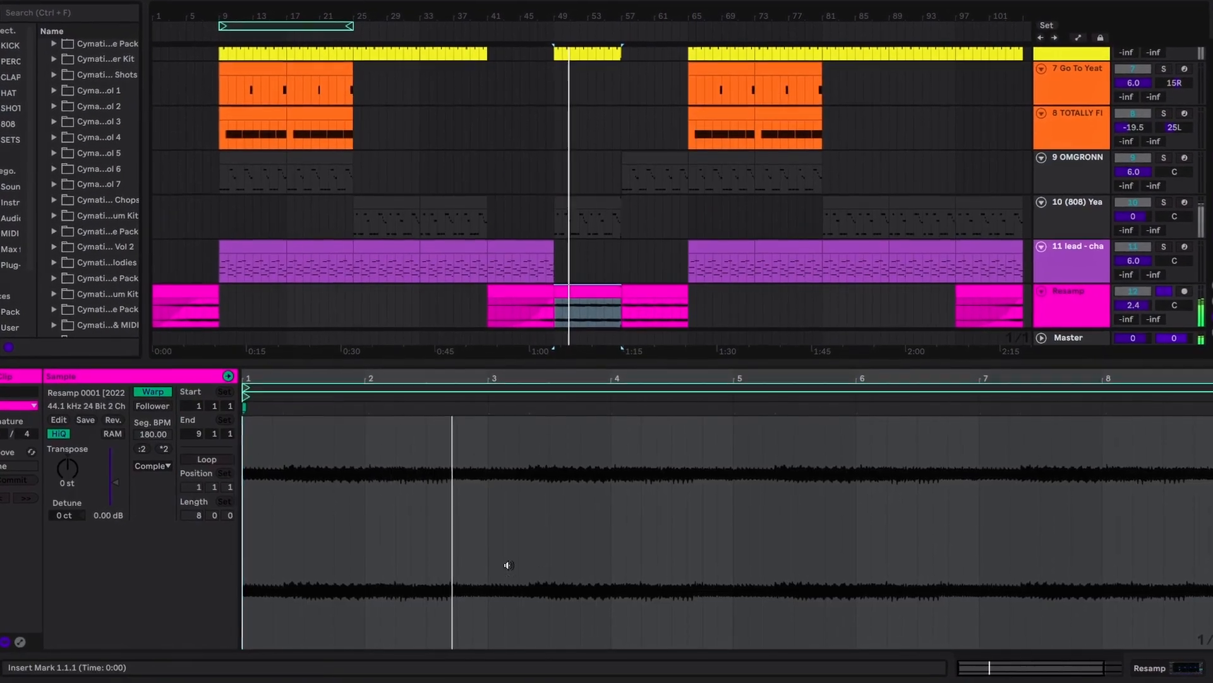
{"action": "key", "text": "space"}
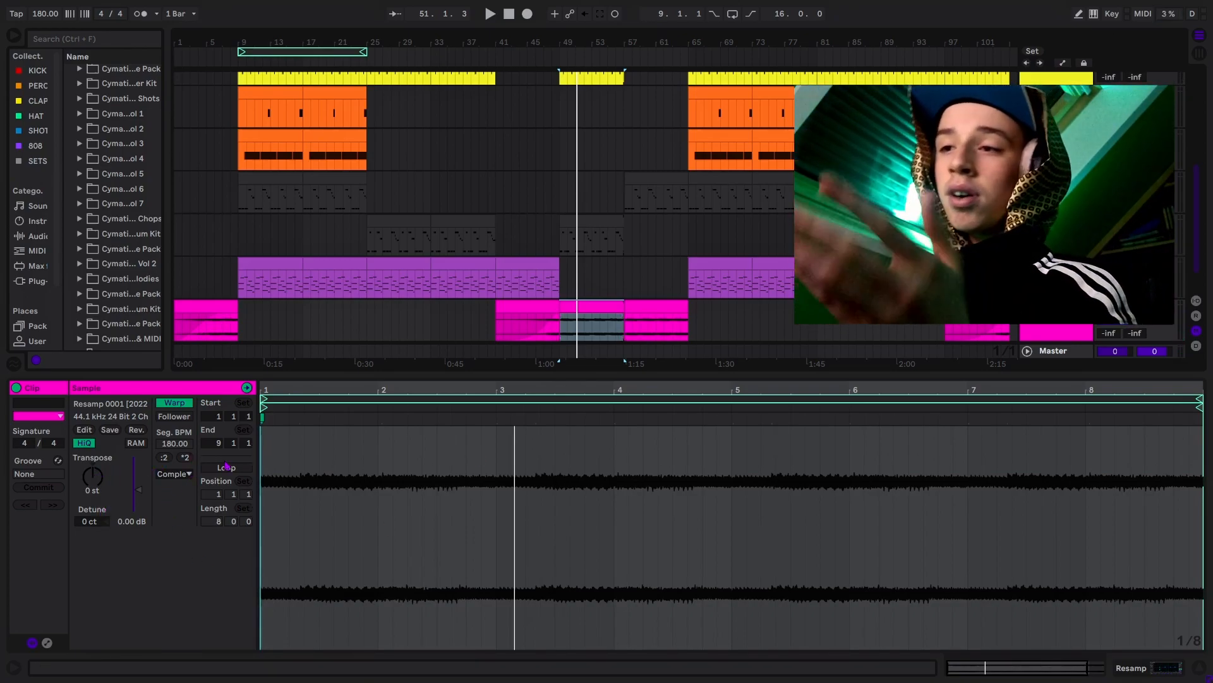
{"action": "left_click", "coordinate": [1199, 667]}
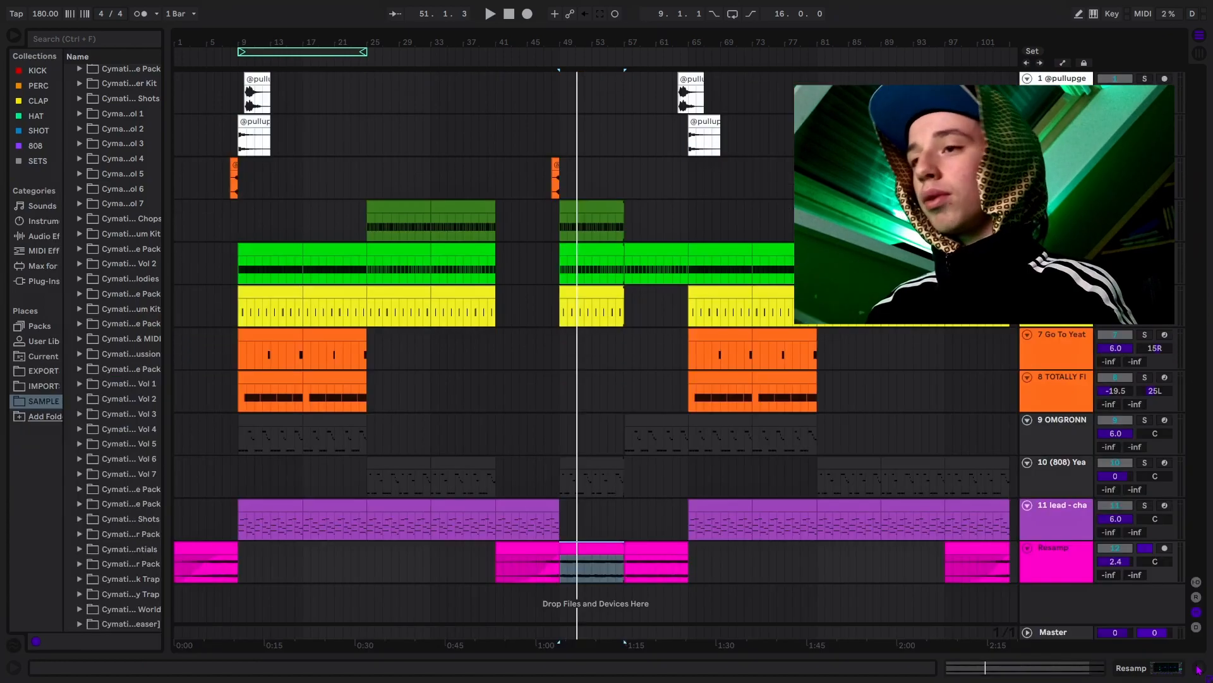
Examine the MIDI notes of the OMGRONNY 808 clip at bar 9.
{"action": "left_click", "coordinate": [593, 488]}
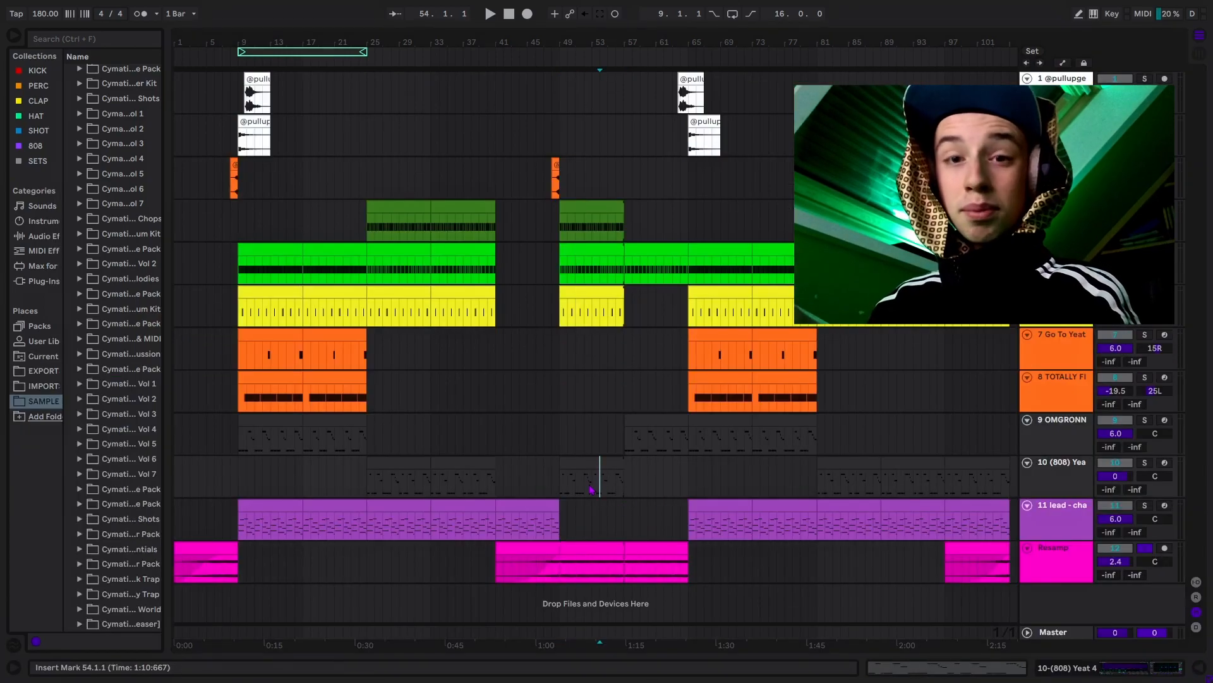
{"action": "left_click", "coordinate": [272, 422]}
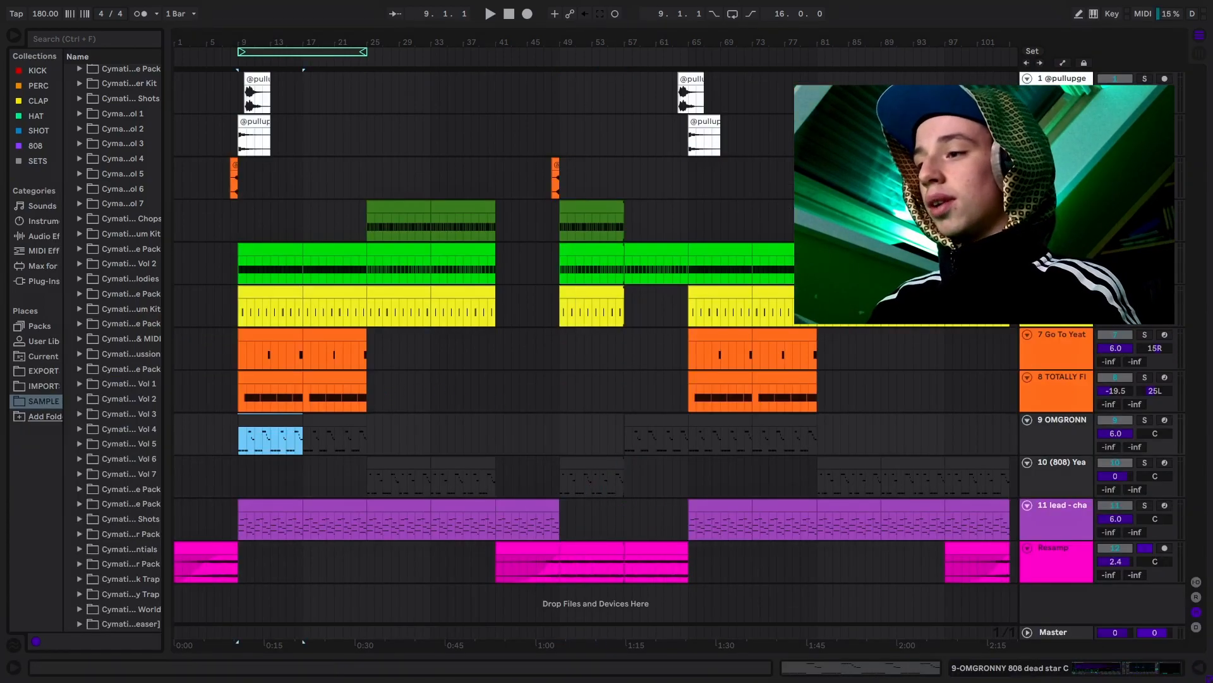
{"action": "left_click", "coordinate": [897, 671]}
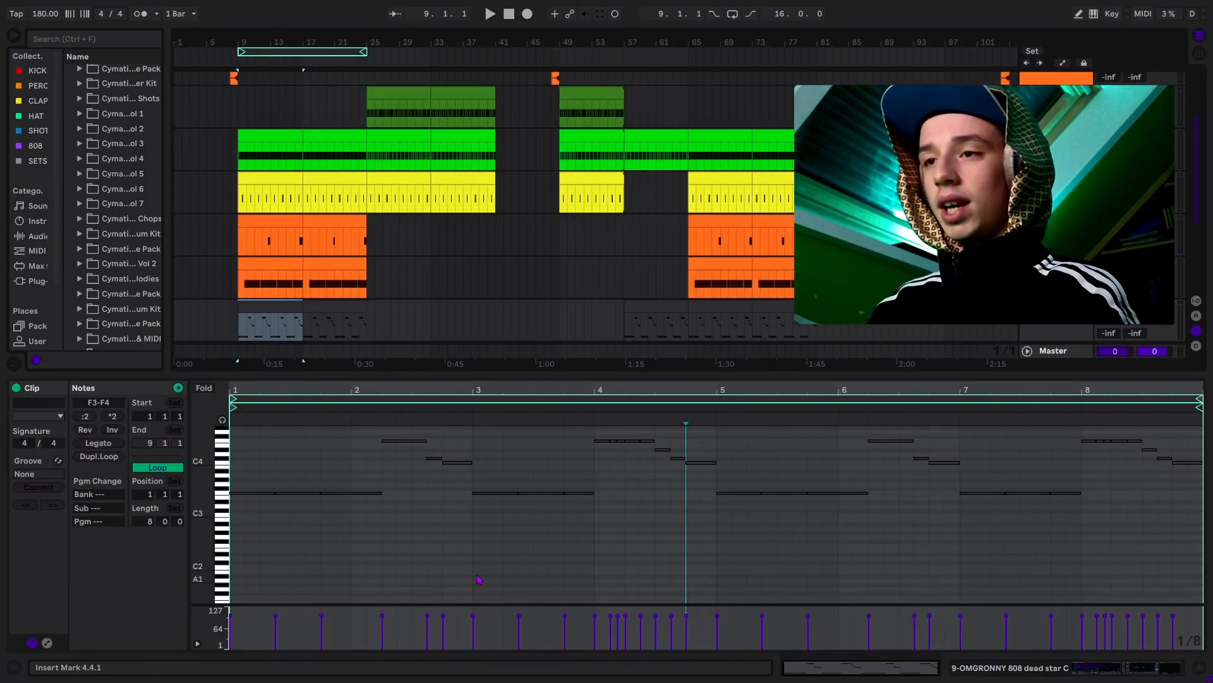
{"action": "scroll", "coordinate": [291, 520], "scroll_direction": "up", "scroll_amount": 2}
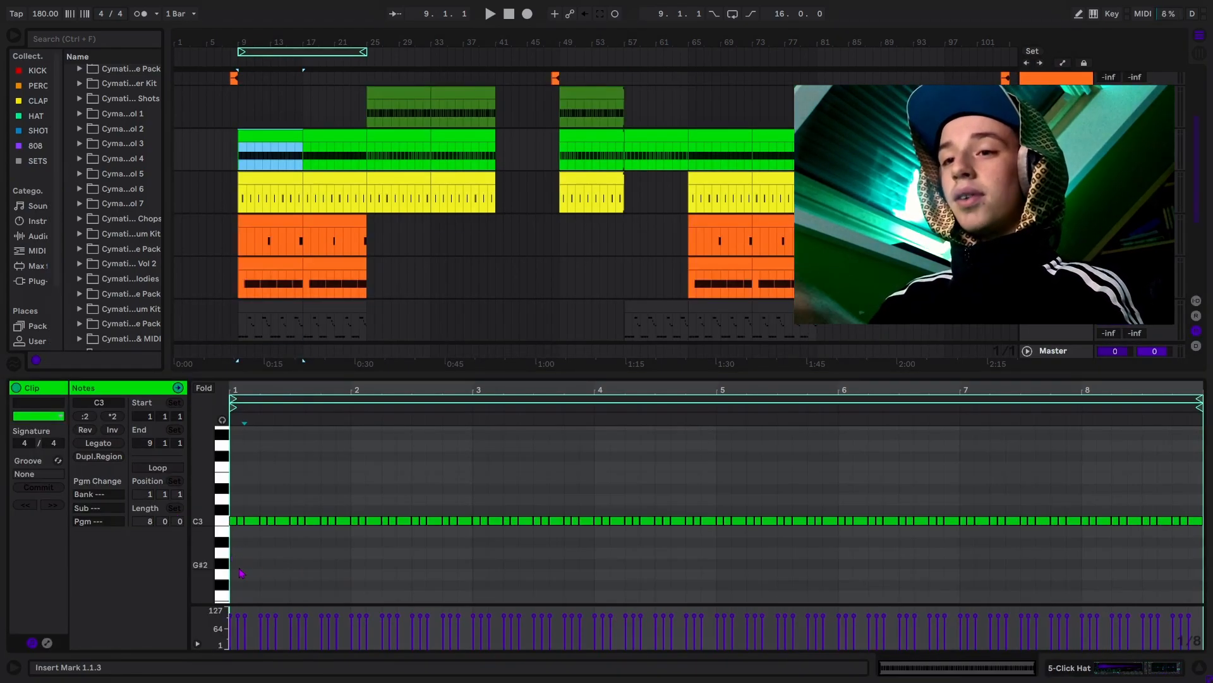
Draw a short G#2 note at the start of the Click Hat clip and duplicate it into an example hat rhythm.
{"action": "double_click", "coordinate": [239, 567]}
{"action": "key", "text": "ctrl+d"}
{"action": "key", "text": "ctrl+d"}
{"action": "key", "text": "ctrl+d"}
{"action": "left_click_drag", "start_coordinate": [252, 586], "coordinate": [233, 557]}
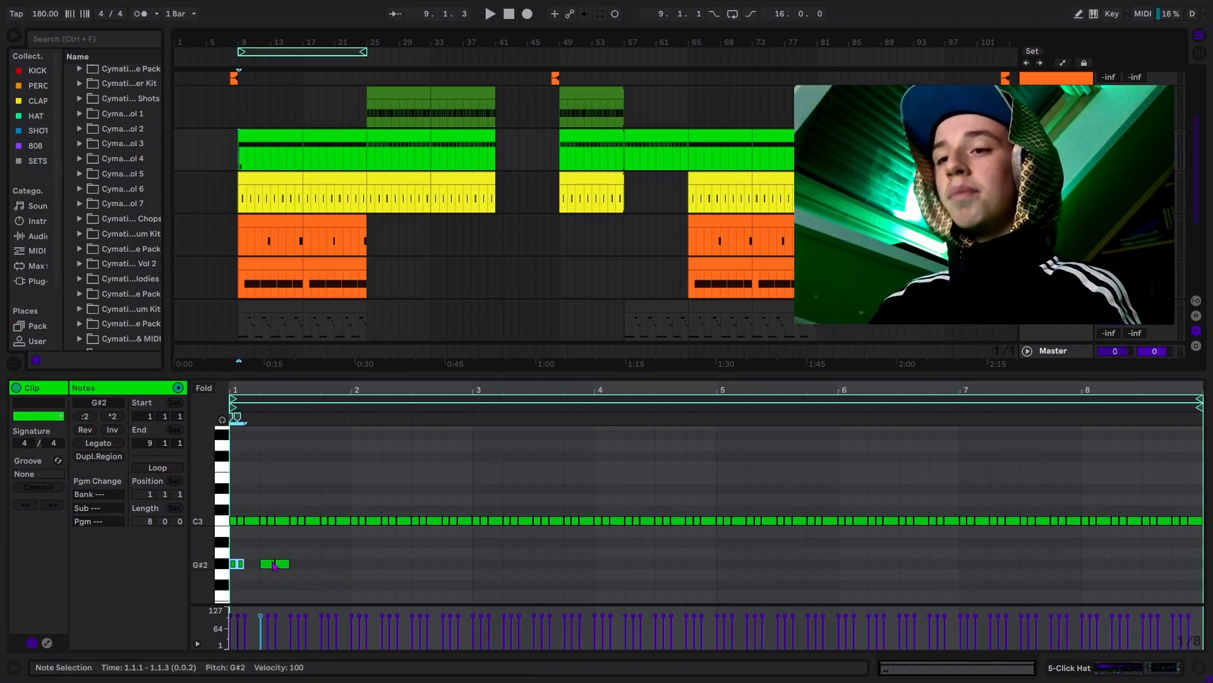
{"action": "left_click", "coordinate": [253, 564]}
Delete the example G#2 notes from the Click Hat clip.
{"action": "left_click_drag", "start_coordinate": [302, 583], "coordinate": [218, 560]}
{"action": "key", "text": "Delete"}
{"action": "key", "text": "Delete"}
{"action": "left_click", "coordinate": [290, 569]}
Play the Click Hat clip at bar 9, adding the BigBank Clap clip to the selection to check their combined rhythm.
{"action": "left_click", "coordinate": [280, 136]}
{"action": "key", "text": "space"}
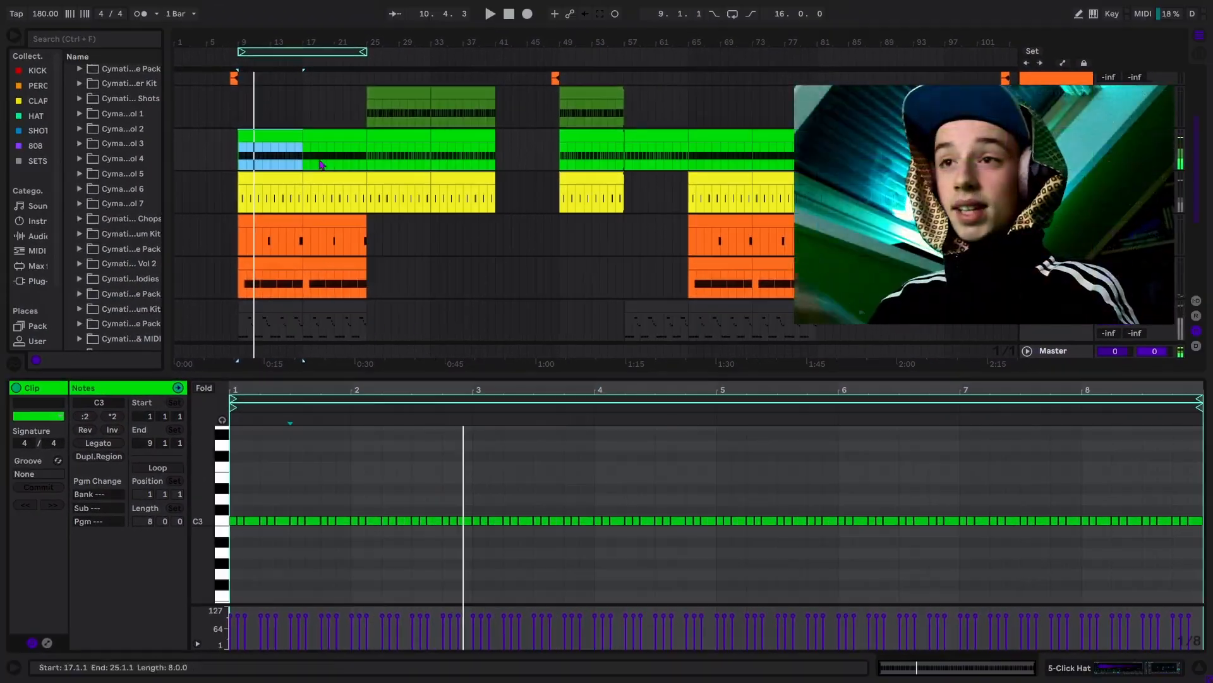
{"action": "left_click", "coordinate": [297, 180], "text": "shift"}
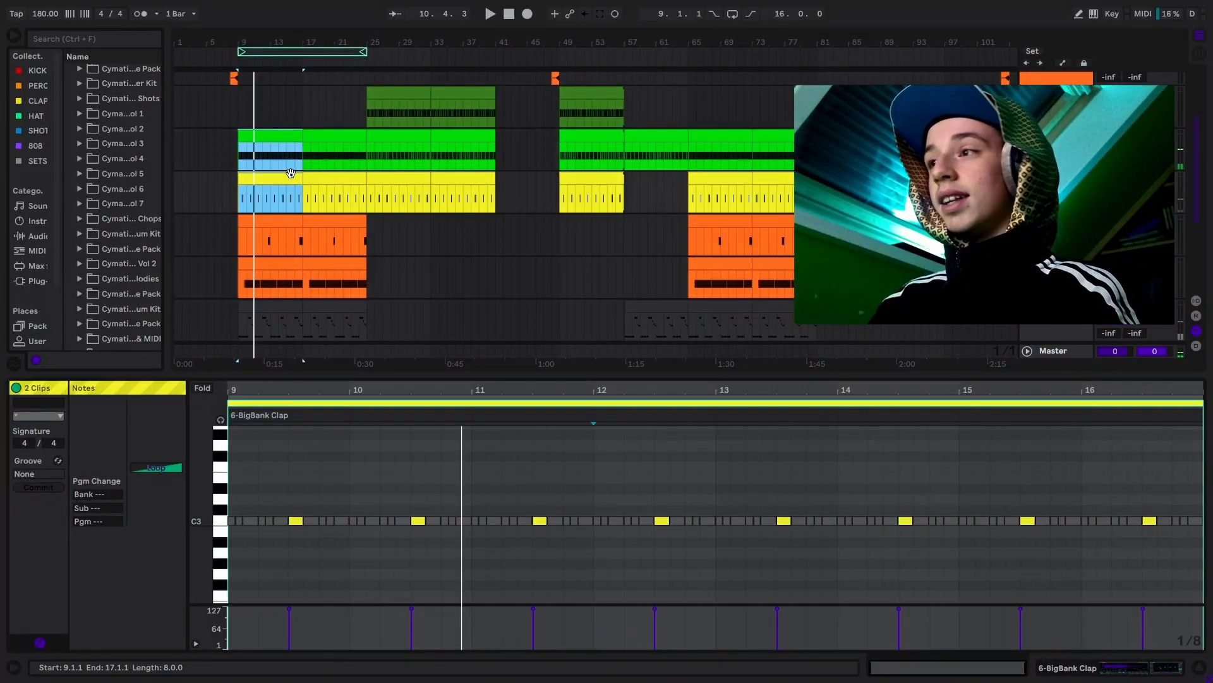
{"action": "key", "text": "space"}
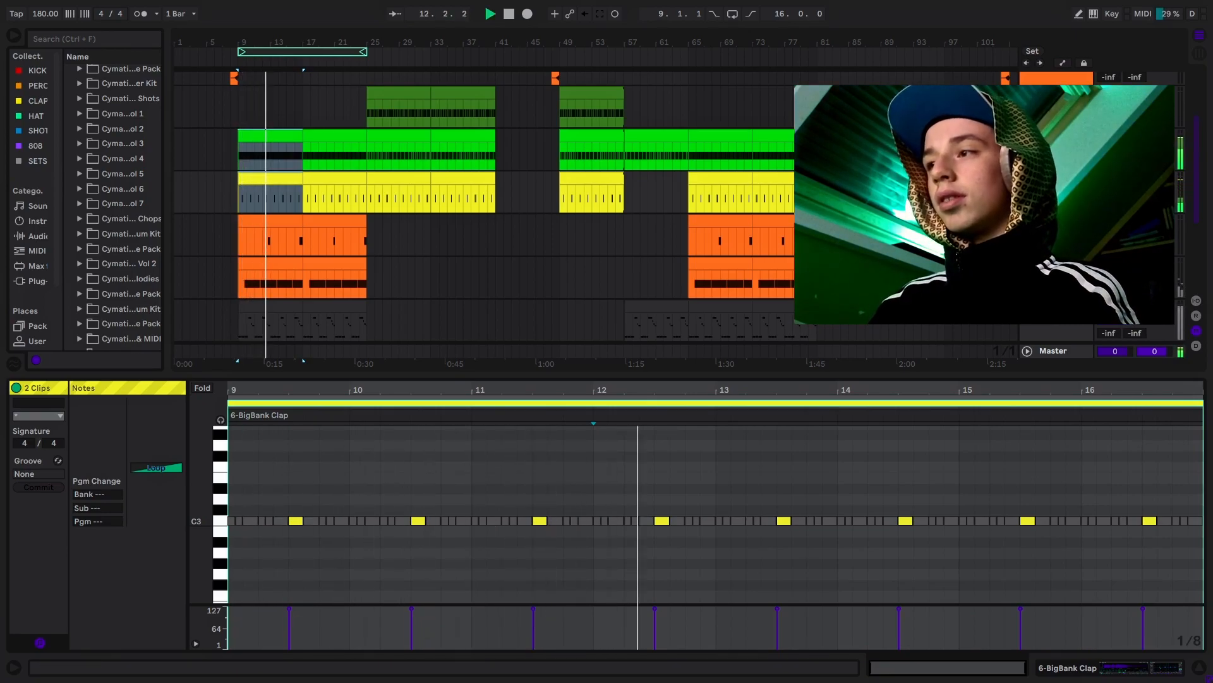
{"action": "key", "text": "space"}
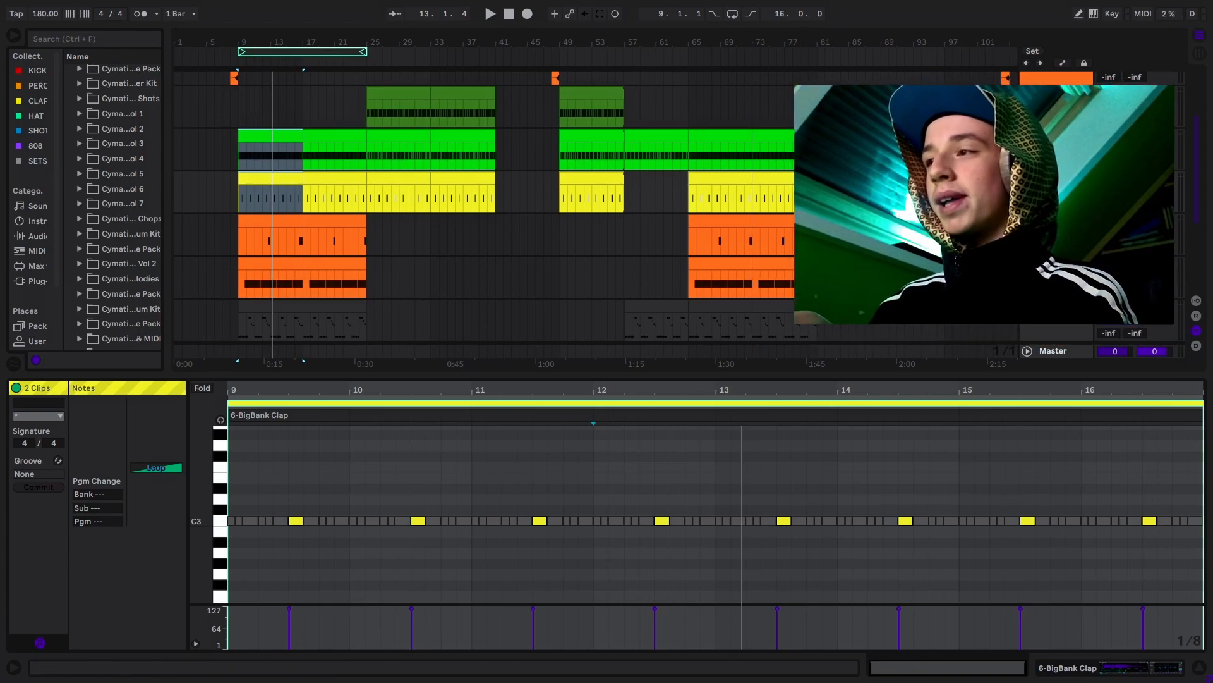
Play the TOTALLY FINE percussion clip at bar 9 together with the hats and clap.
{"action": "left_click", "coordinate": [282, 265]}
{"action": "key", "text": "space"}
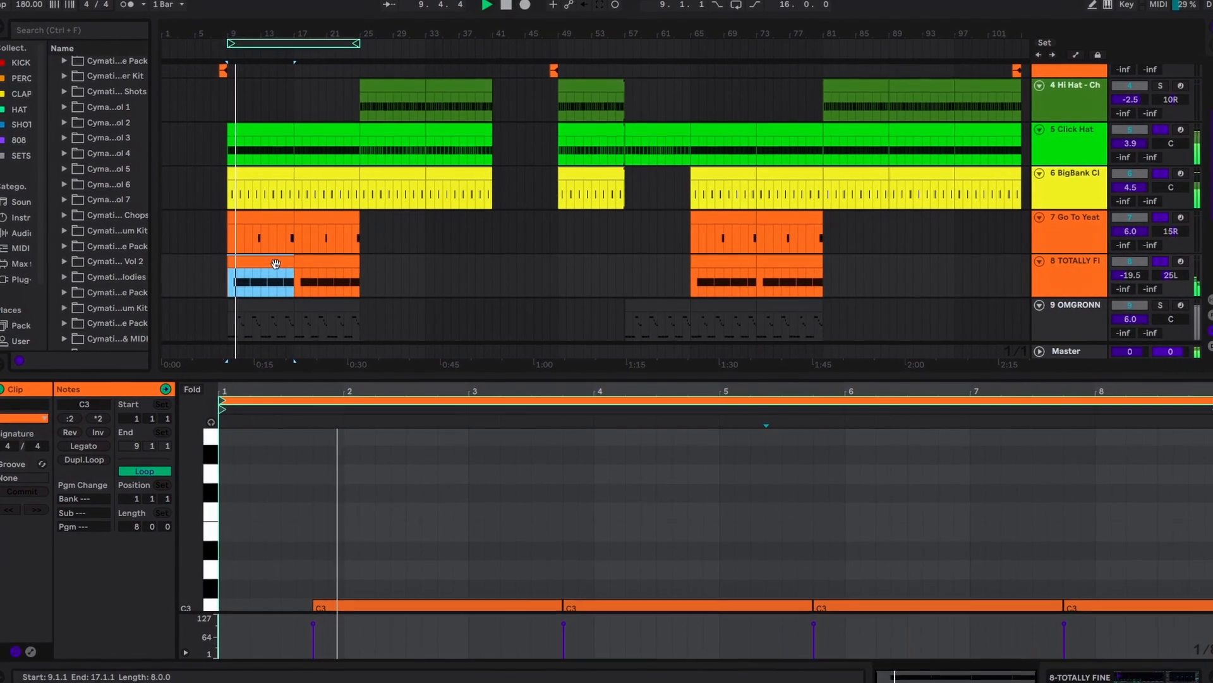
{"action": "key", "text": "space"}
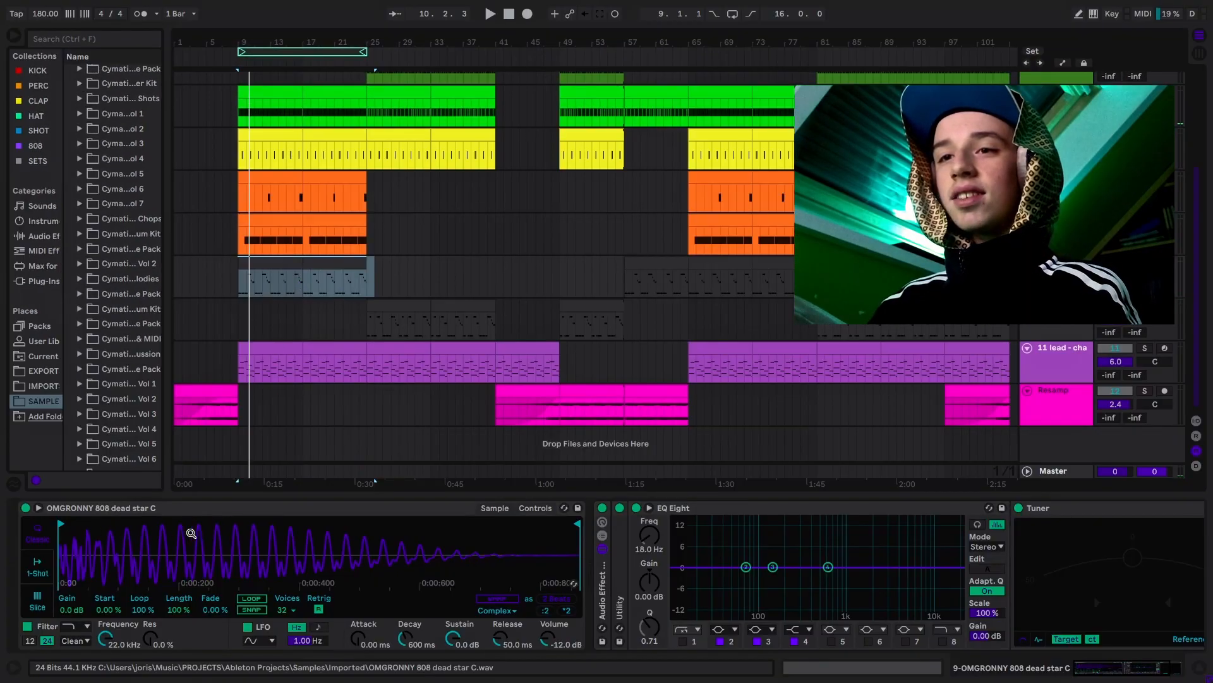
Open the OMGRONNY 808 notes and examine the low F3 notes and the descending runs by selecting each group.
{"action": "left_click", "coordinate": [806, 671]}
{"action": "left_click_drag", "start_coordinate": [230, 553], "coordinate": [298, 519]}
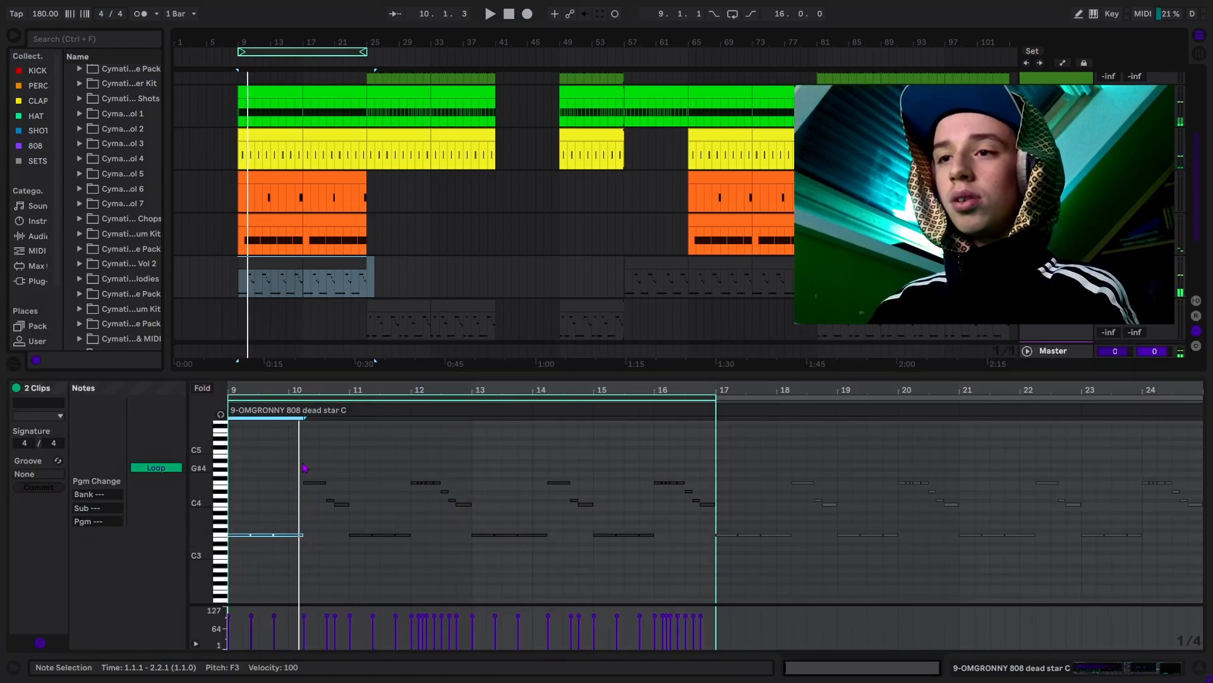
{"action": "left_click_drag", "start_coordinate": [309, 453], "coordinate": [349, 521]}
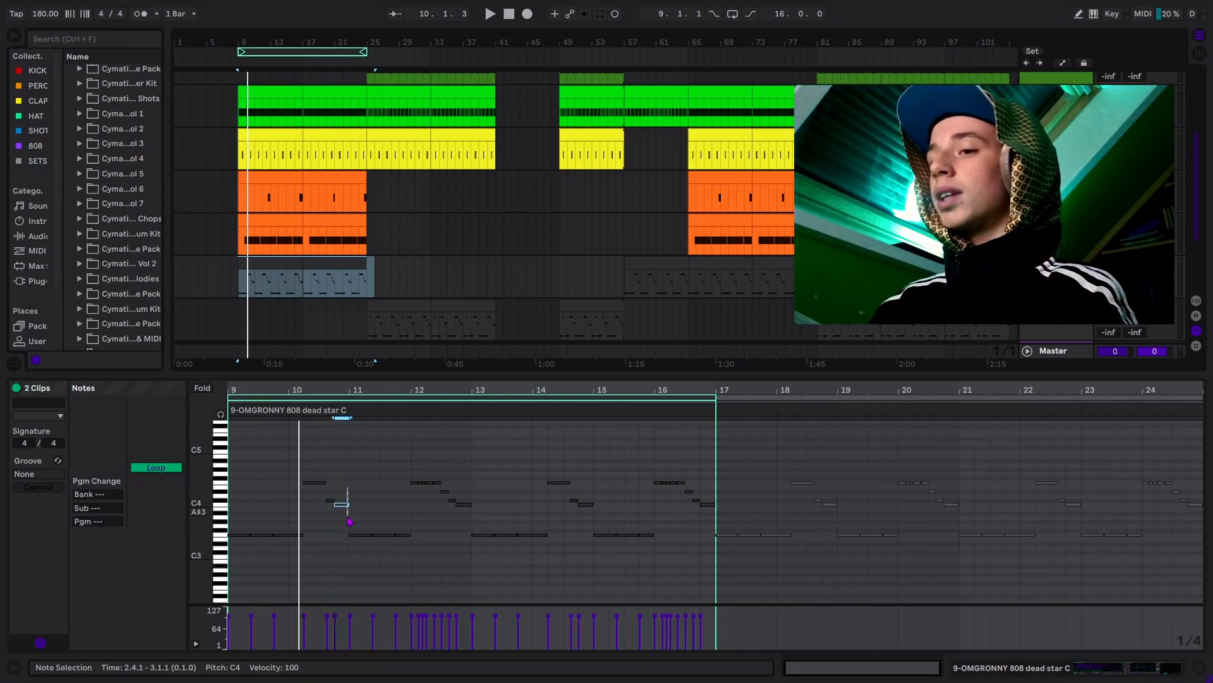
{"action": "left_click", "coordinate": [425, 526]}
{"action": "left_click_drag", "start_coordinate": [407, 472], "coordinate": [465, 526]}
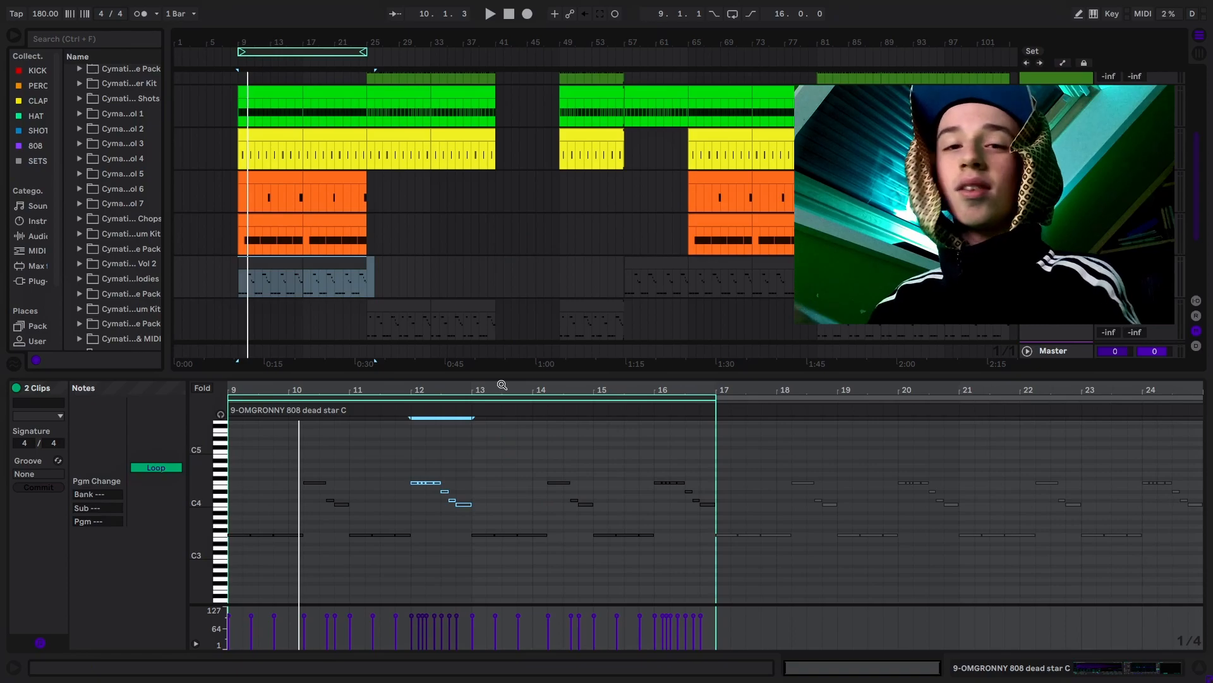
Compare the note pattern of the 808 Yeat clip at bar 25 with the OMGRONNY 808 clip at bar 9.
{"action": "left_click", "coordinate": [380, 326]}
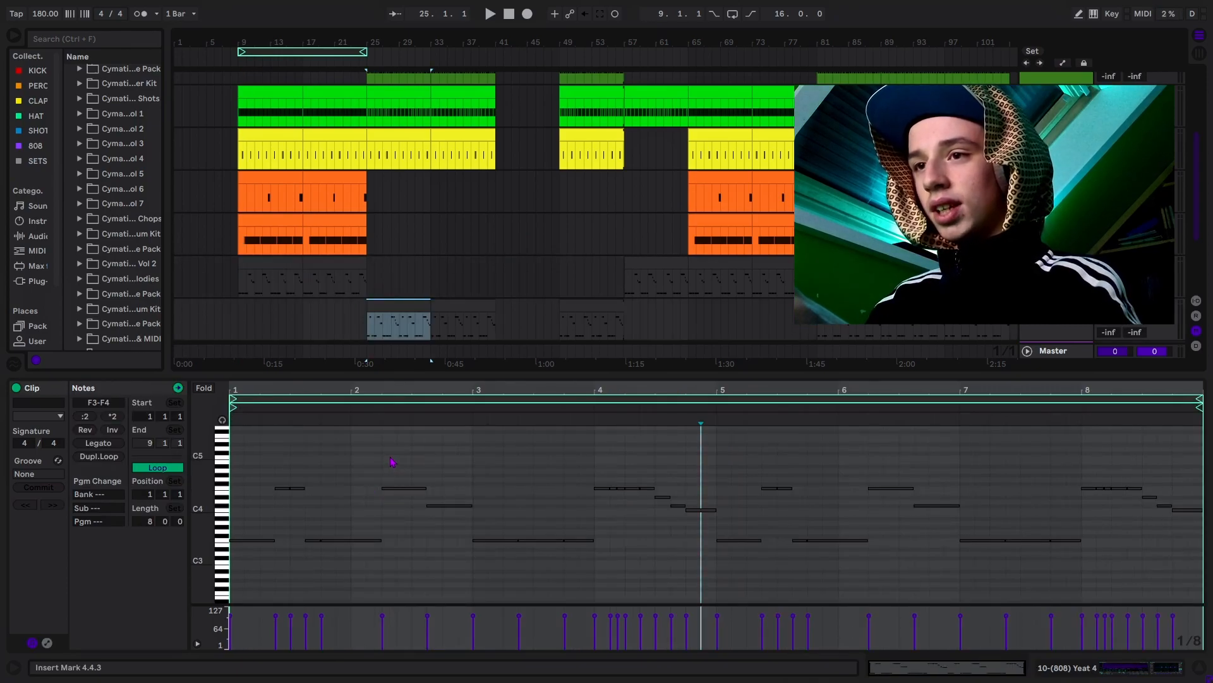
{"action": "left_click", "coordinate": [395, 487]}
{"action": "left_click", "coordinate": [294, 273]}
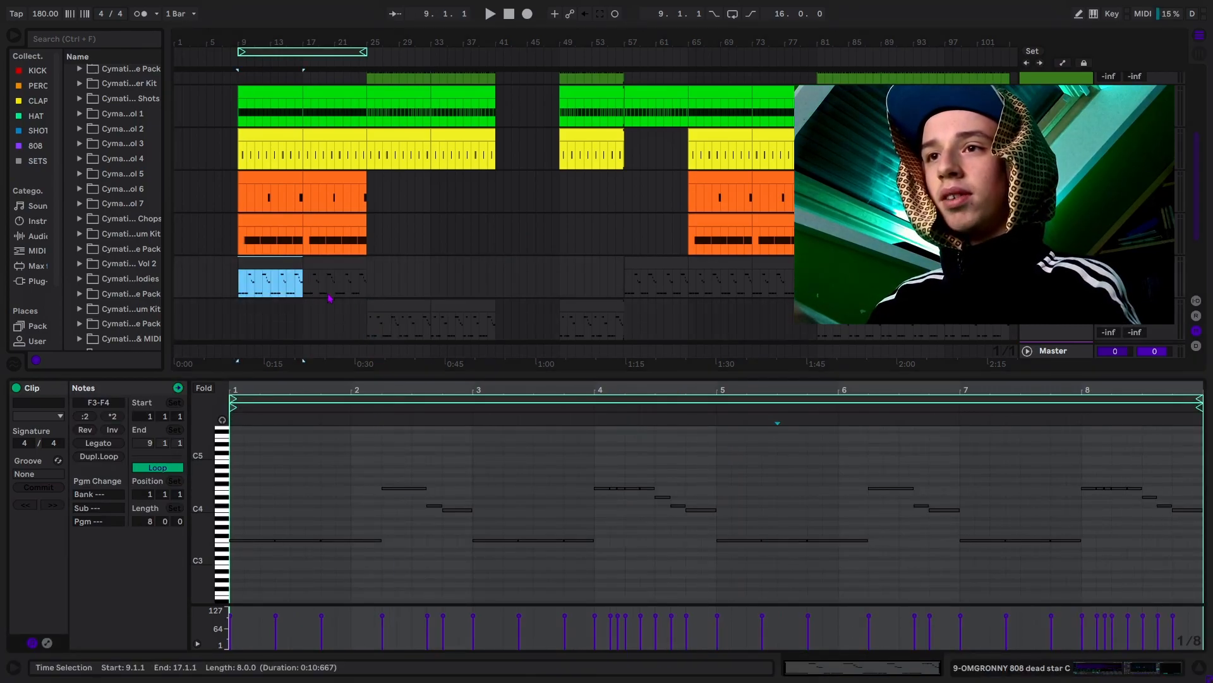
{"action": "left_click", "coordinate": [379, 319]}
{"action": "left_click", "coordinate": [321, 471]}
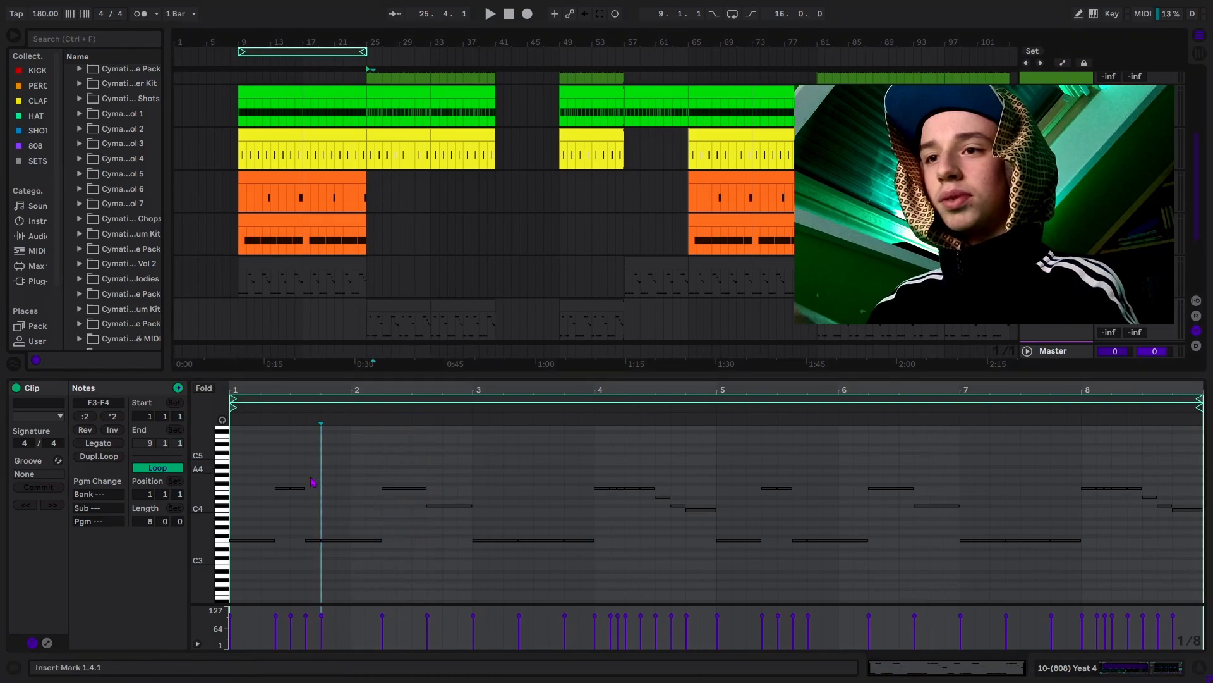
{"action": "left_click", "coordinate": [403, 309]}
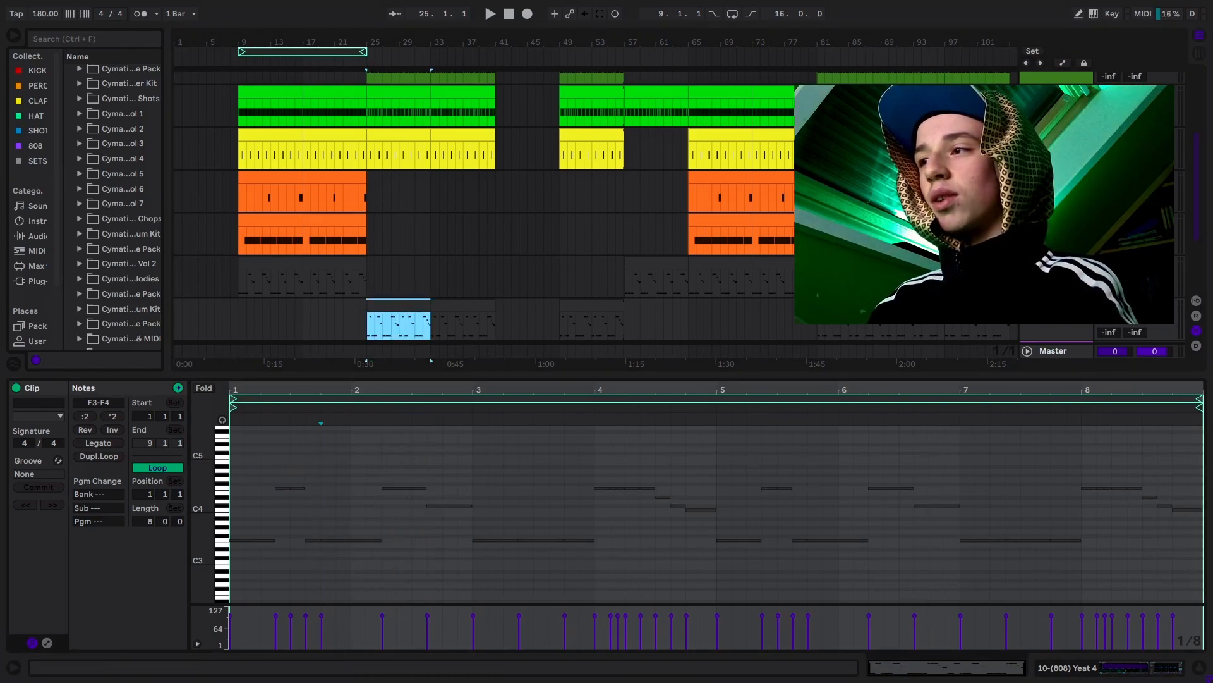
Play the 808 Yeat clip from bar 25 and examine the notes in its first bar.
{"action": "left_click", "coordinate": [390, 305]}
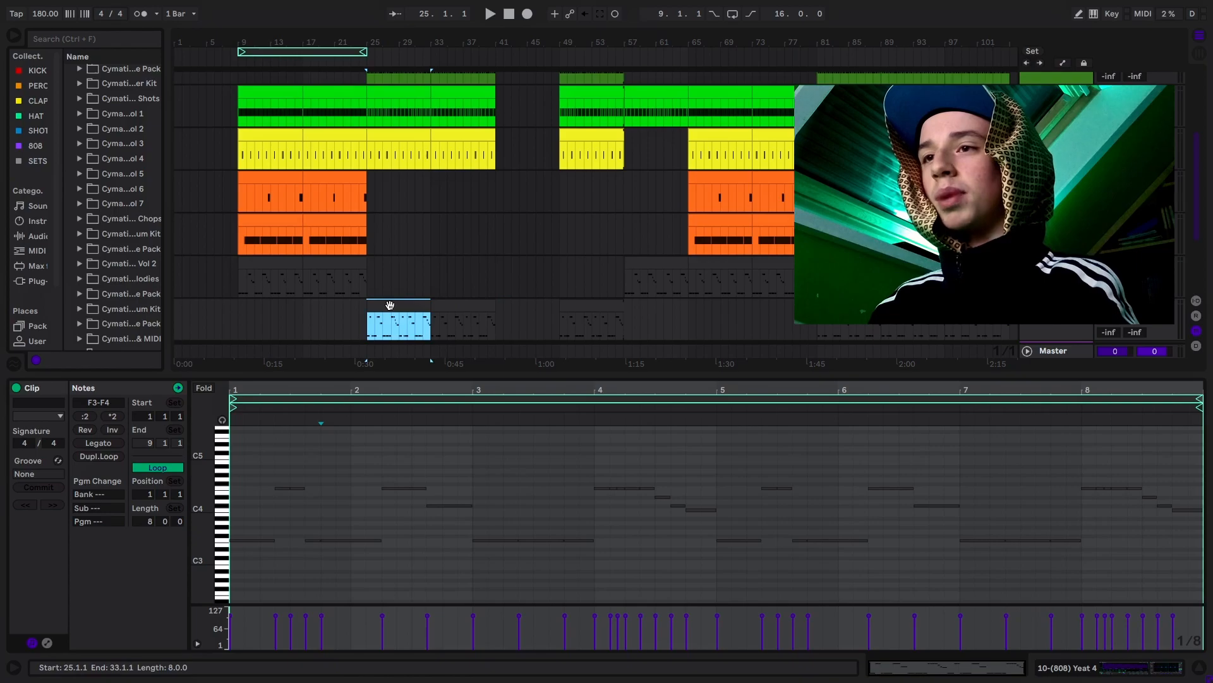
{"action": "key", "text": "space"}
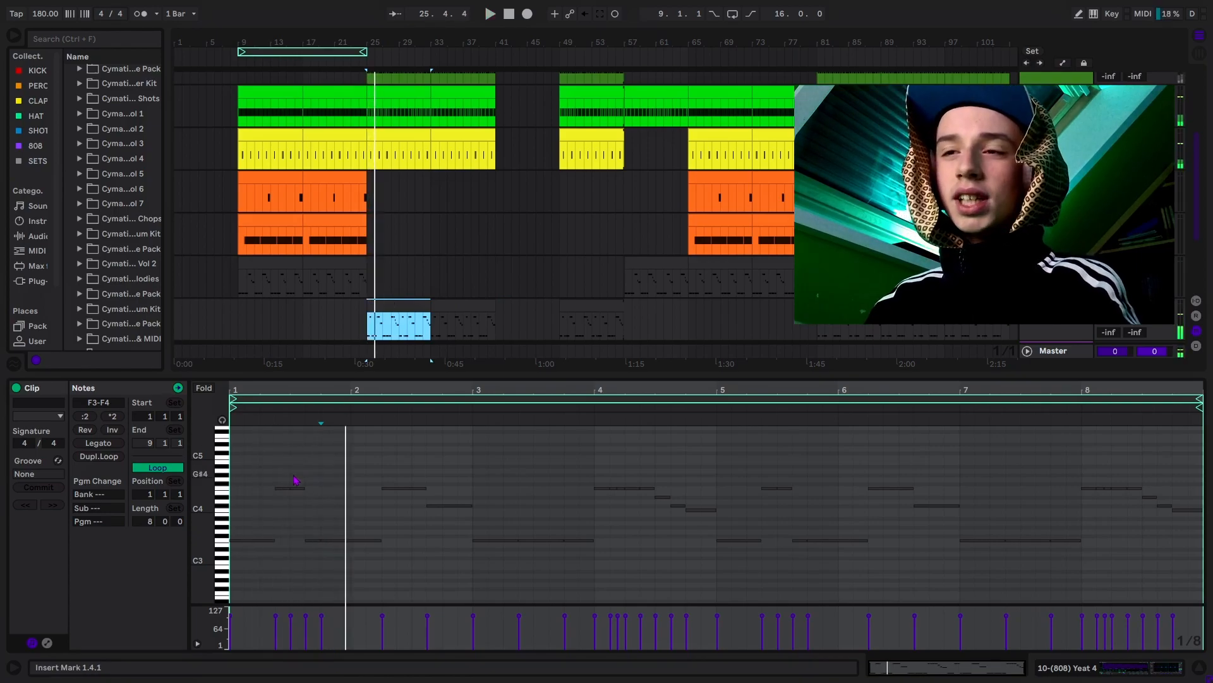
{"action": "key", "text": "space"}
{"action": "left_click_drag", "start_coordinate": [277, 476], "coordinate": [323, 555]}
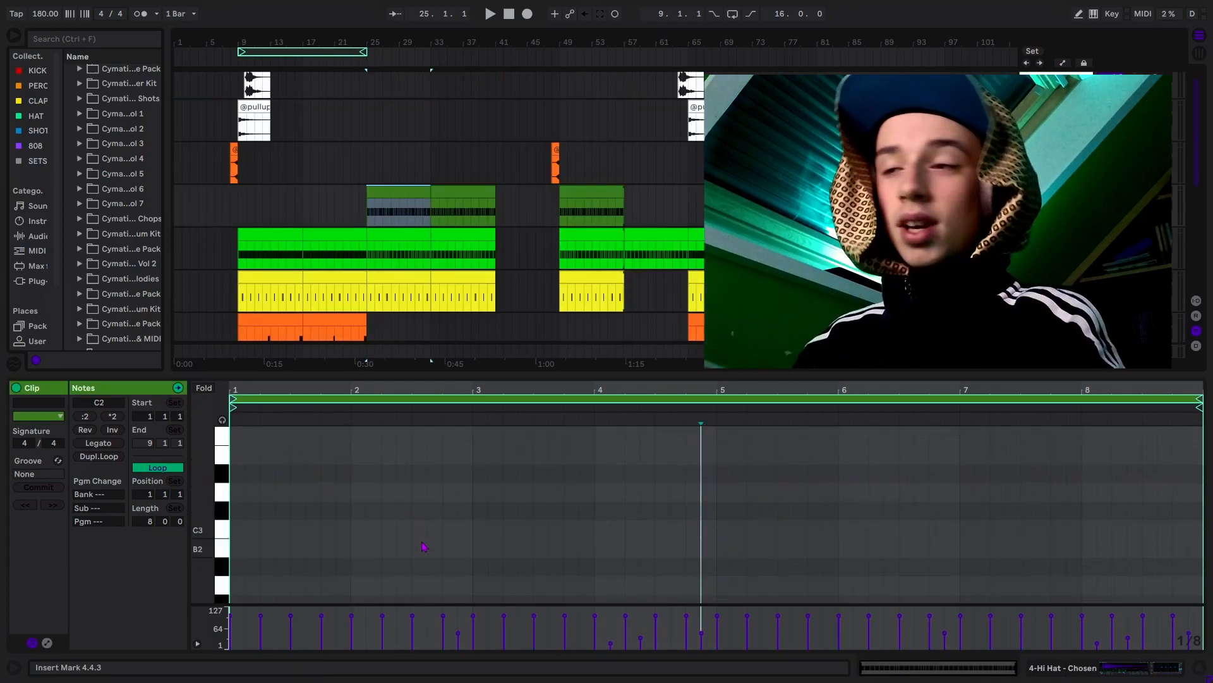
Examine the C2 note pattern of the Hi Hat clip at bar 25 and play it from there.
{"action": "scroll", "coordinate": [427, 560], "scroll_direction": "down", "scroll_amount": 5}
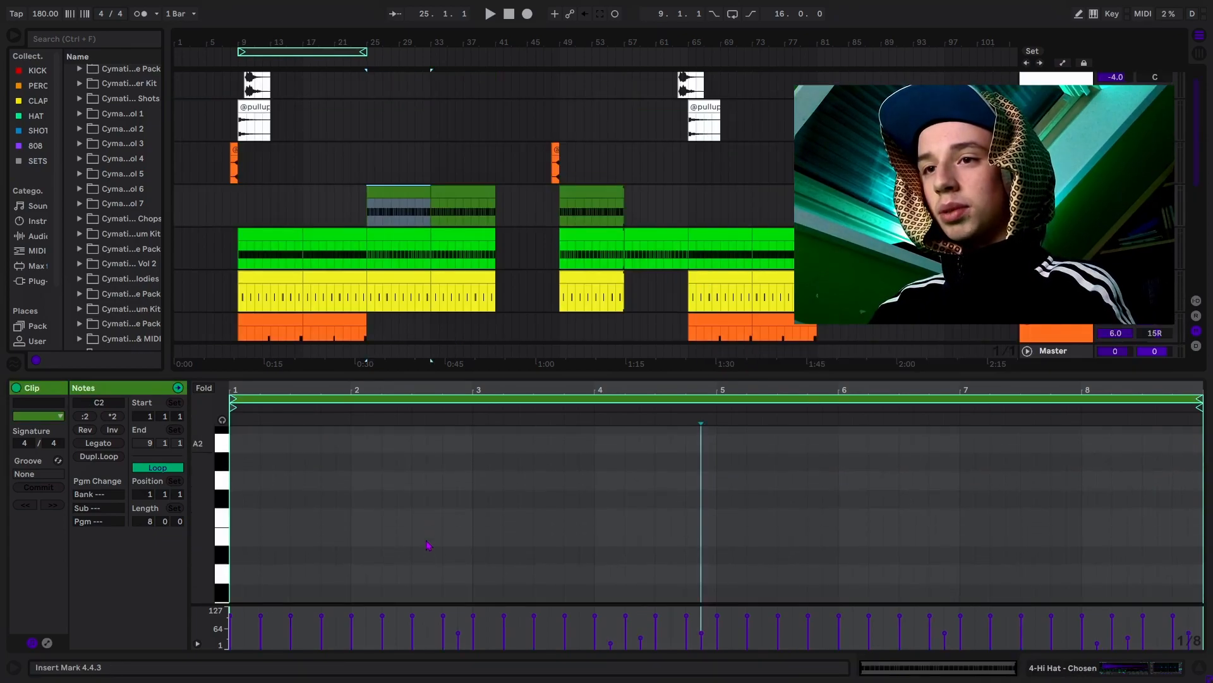
{"action": "left_click", "coordinate": [430, 218]}
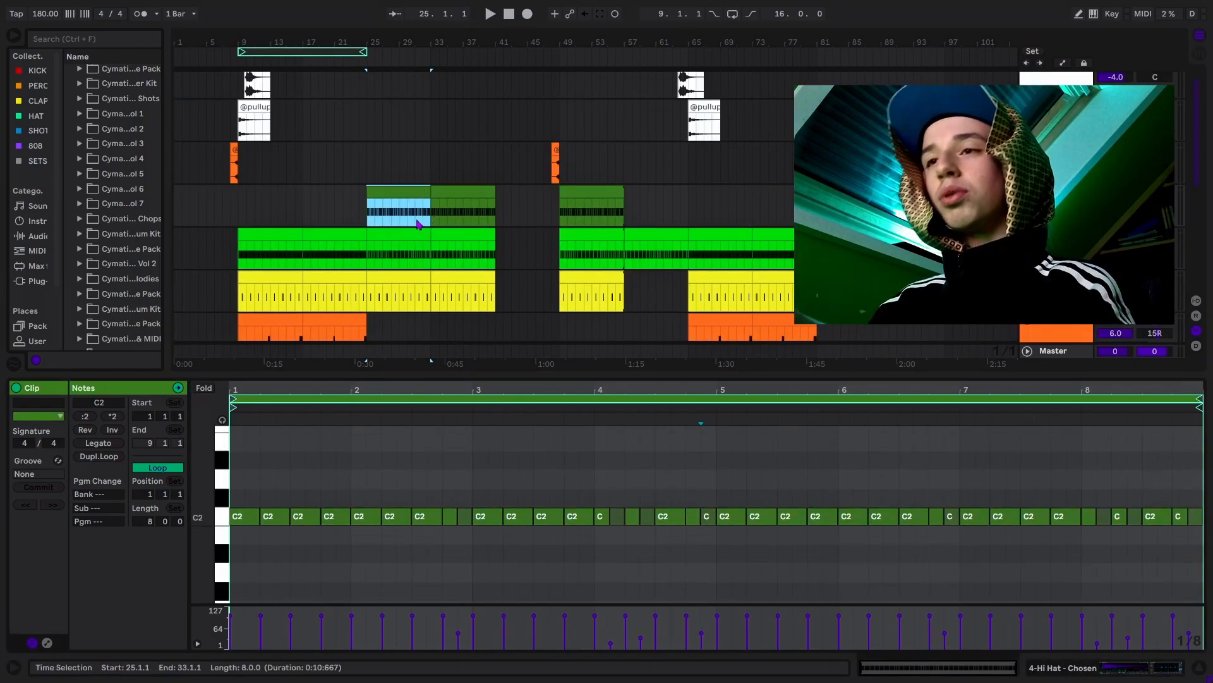
{"action": "key", "text": "space"}
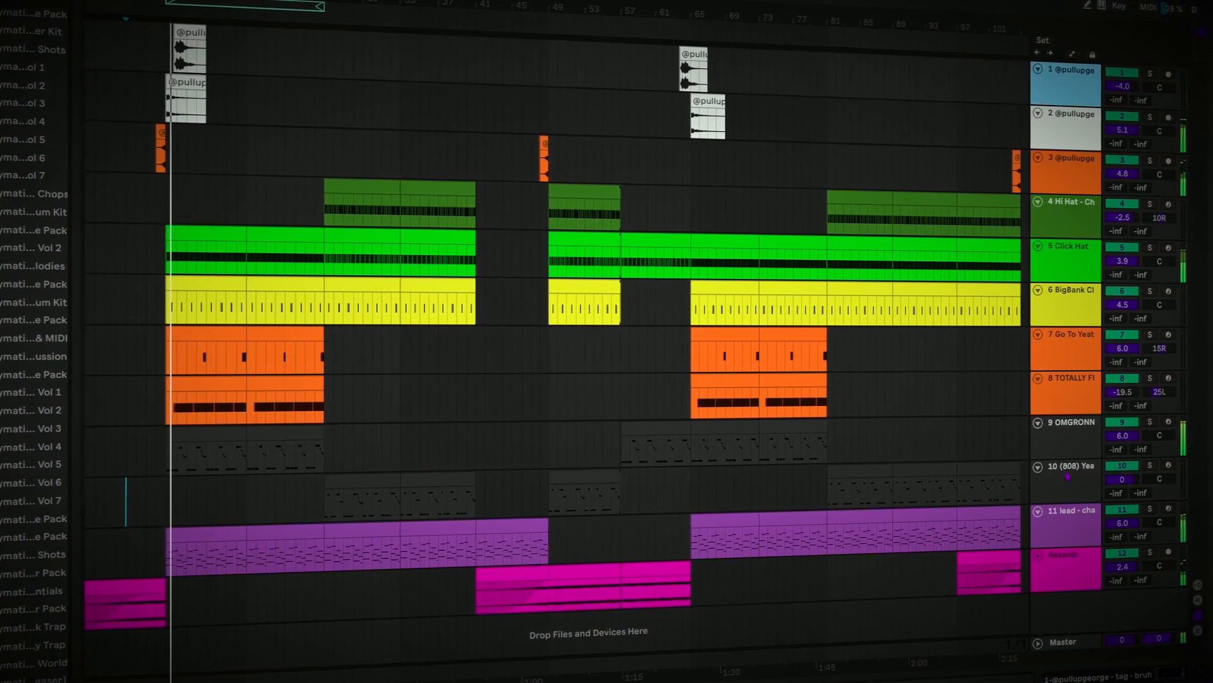
Make the lead track taller in the arrangement and place the insert marker on the 808 Yeat track between its clips.
{"action": "mouse_move", "coordinate": [1079, 587]}
{"action": "left_mouse_down"}
{"action": "mouse_move", "coordinate": [1077, 551]}
{"action": "mouse_move", "coordinate": [1073, 586]}
{"action": "left_mouse_up"}
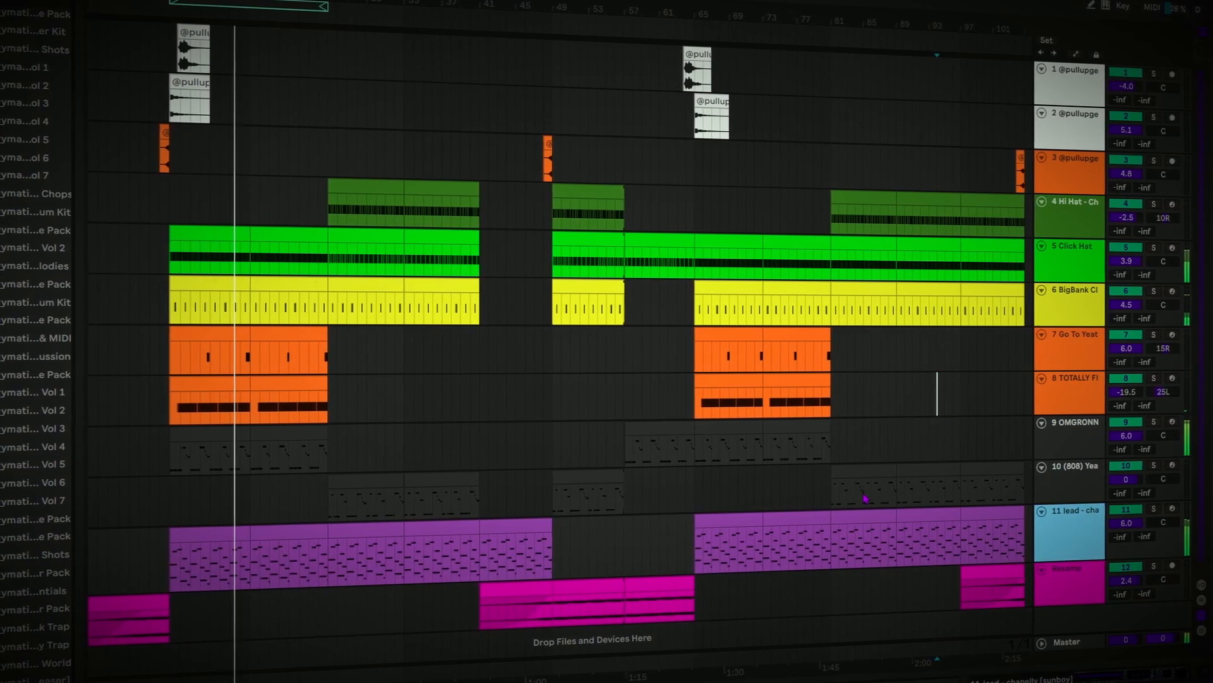
{"action": "scroll", "coordinate": [865, 498], "scroll_direction": "down", "scroll_amount": 1}
{"action": "left_click", "coordinate": [783, 478]}
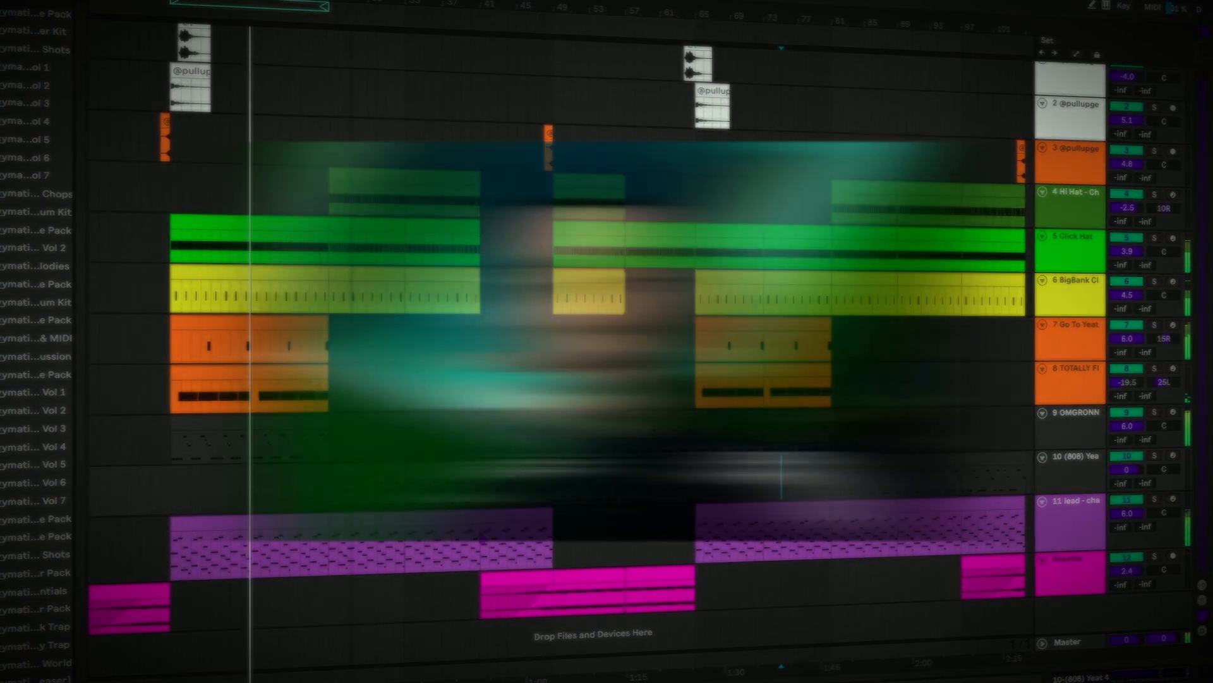